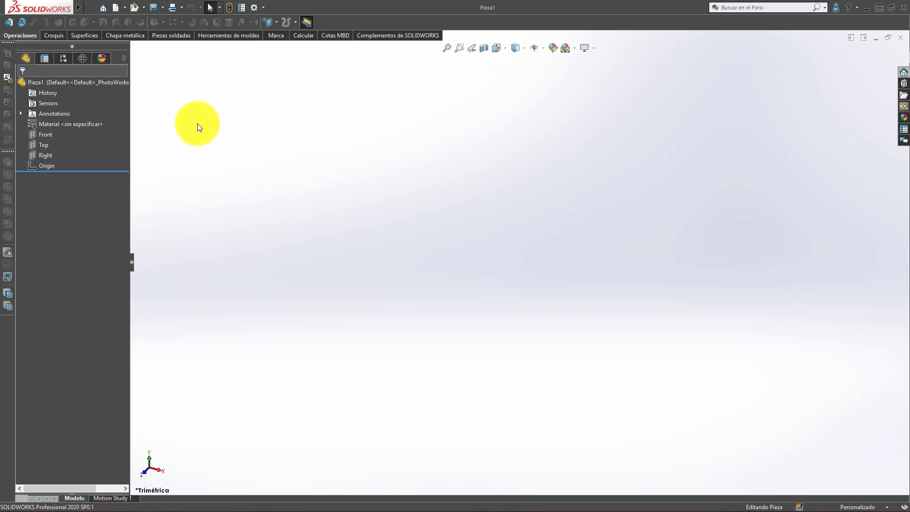
# On the Top plane, draw a 100 mm line and a 200 mm horizontal line from the origin, then exit the sketch
pyautogui.click(45, 144)
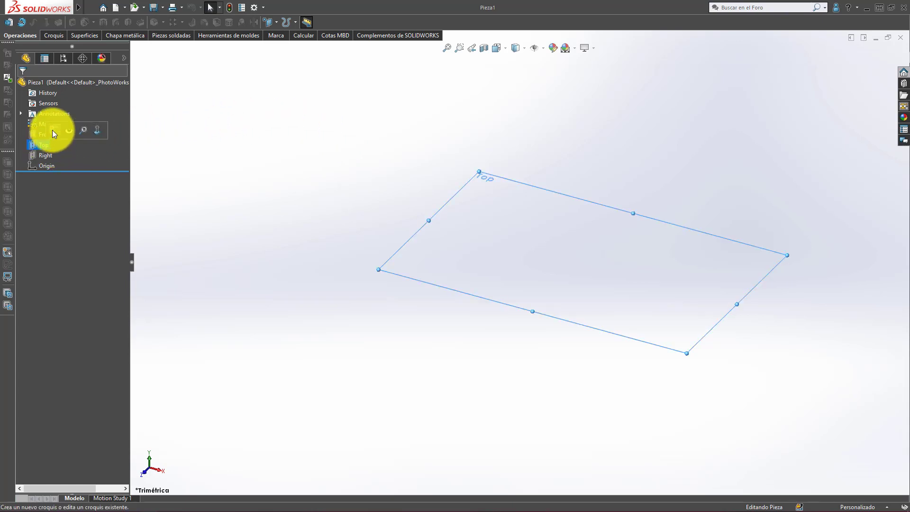
pyautogui.click(53, 127)
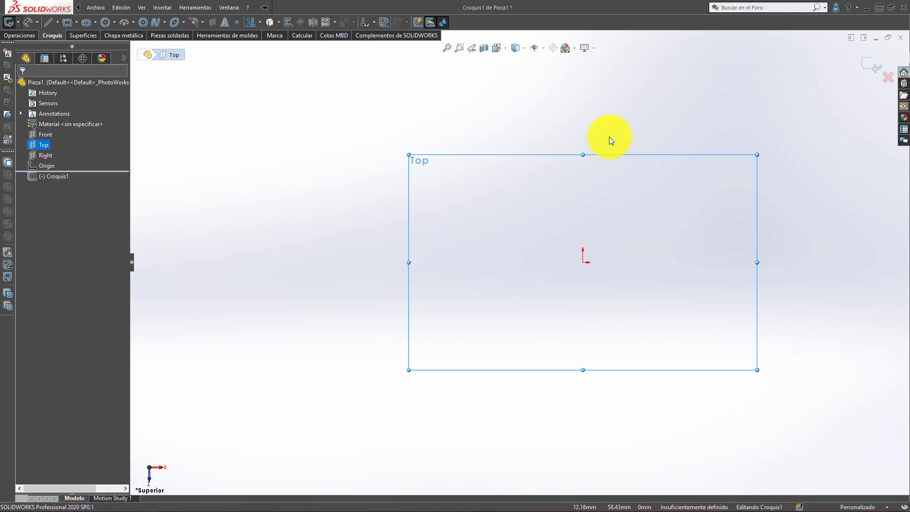
pyautogui.click(46, 24)
pyautogui.click(582, 262)
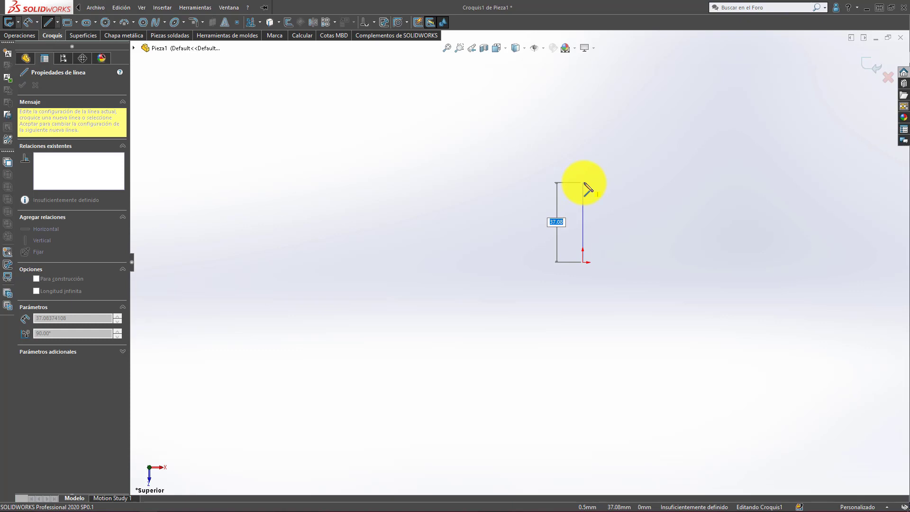
pyautogui.write('100')
pyautogui.press('Return')
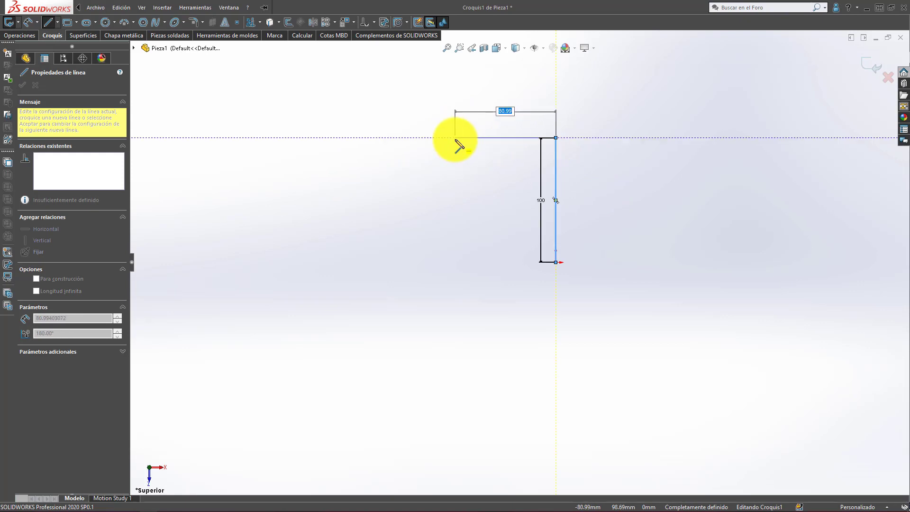
pyautogui.write('200')
pyautogui.press('Return')
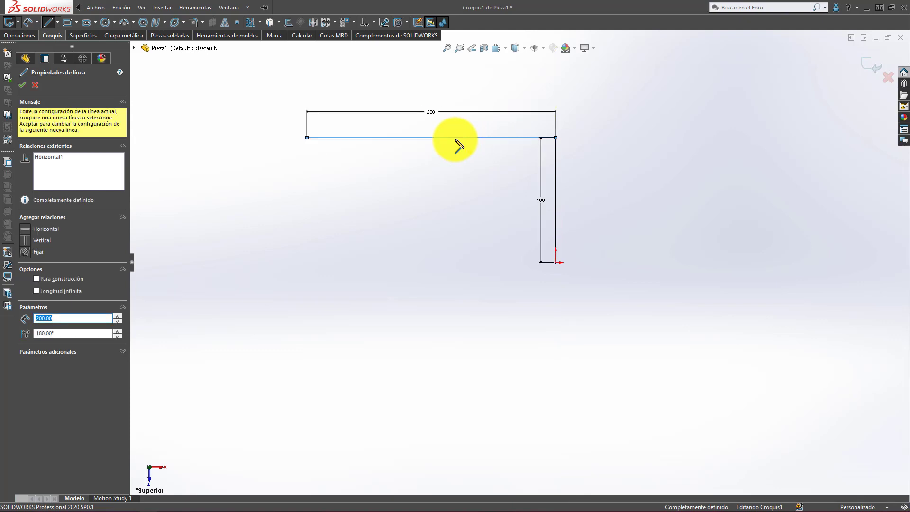
pyautogui.press('Escape')
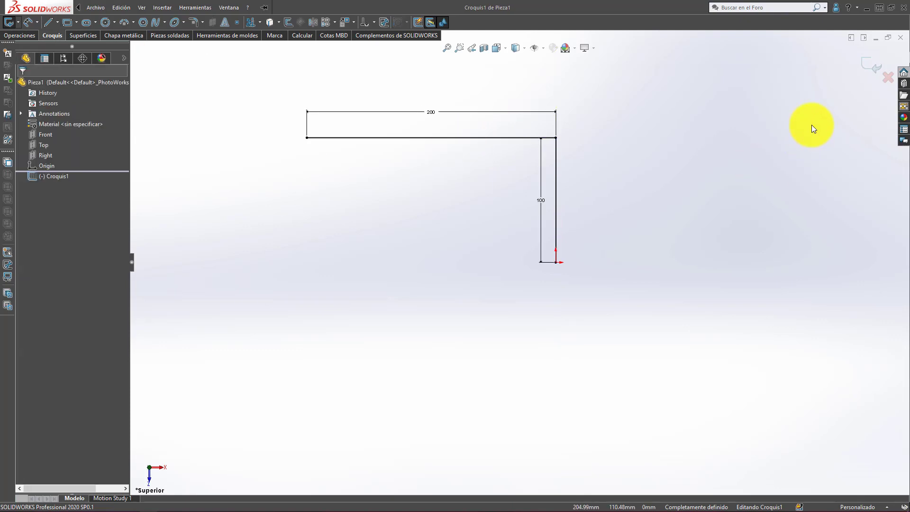
pyautogui.click(864, 67)
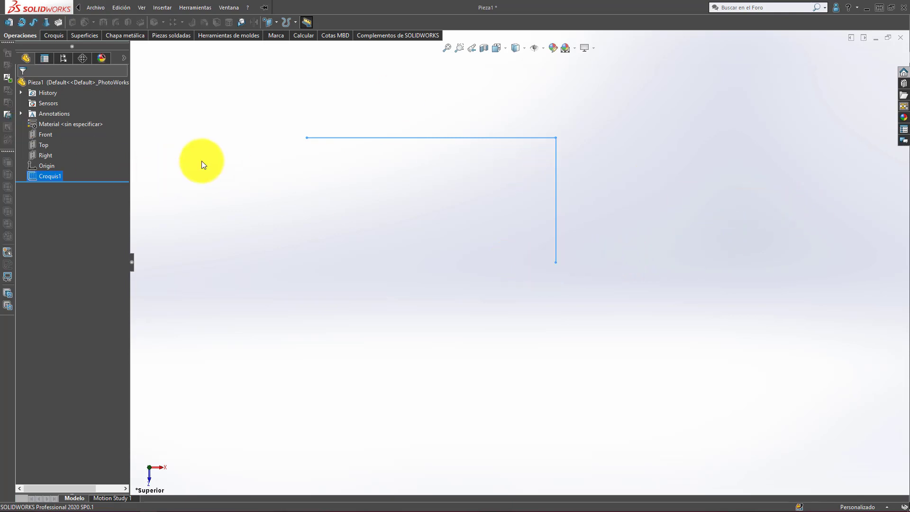
# On the Front plane, sketch a Ø13 circle centred at the origin, then orbit to view the path
pyautogui.click(48, 135)
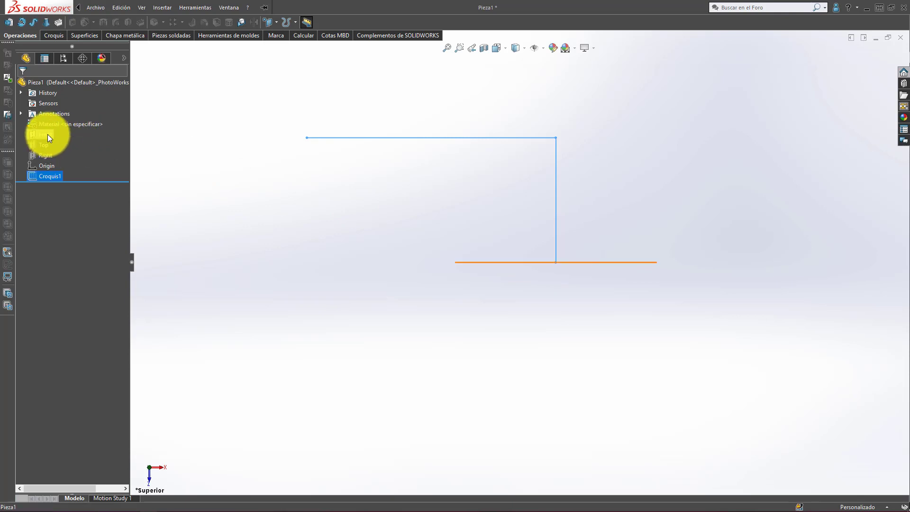
pyautogui.click(56, 121)
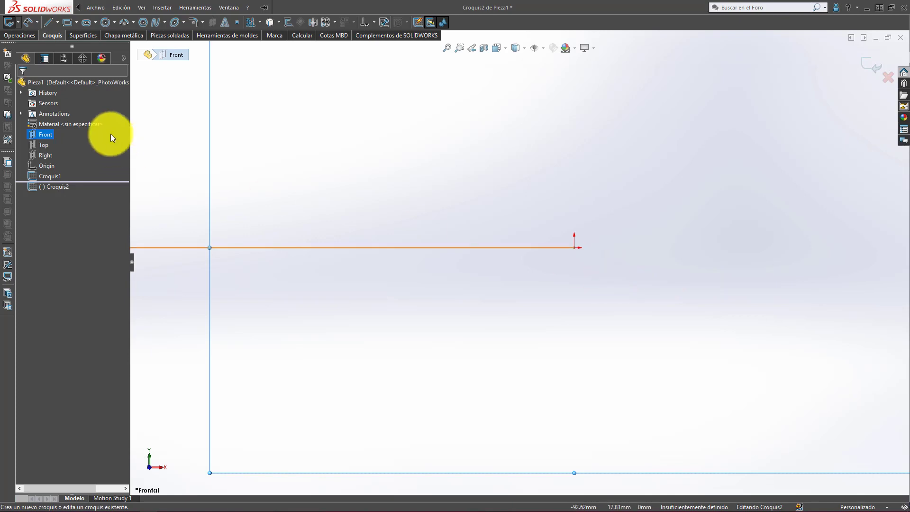
pyautogui.click(122, 7)
pyautogui.click(441, 5)
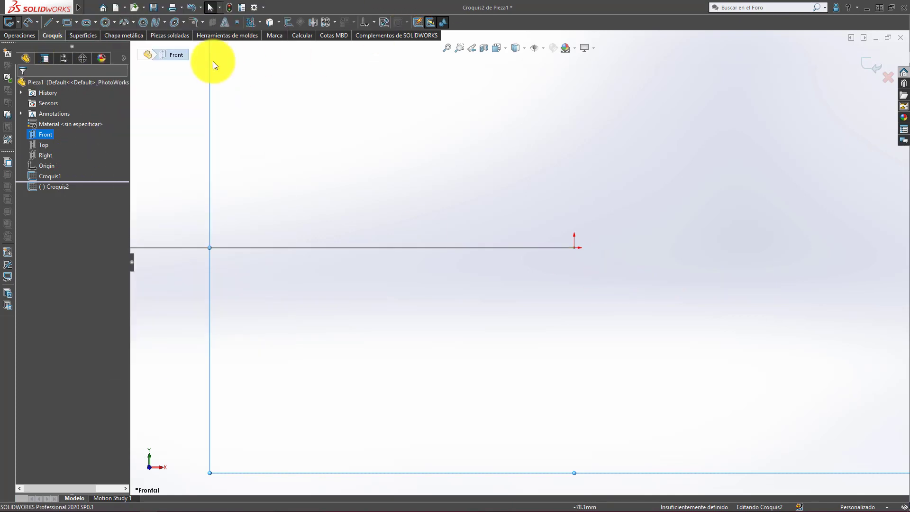
pyautogui.click(105, 22)
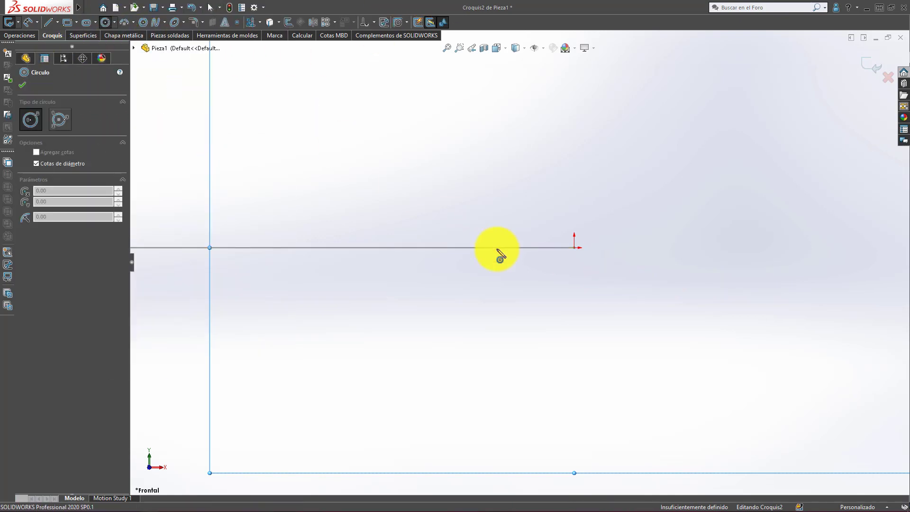
pyautogui.click(574, 247)
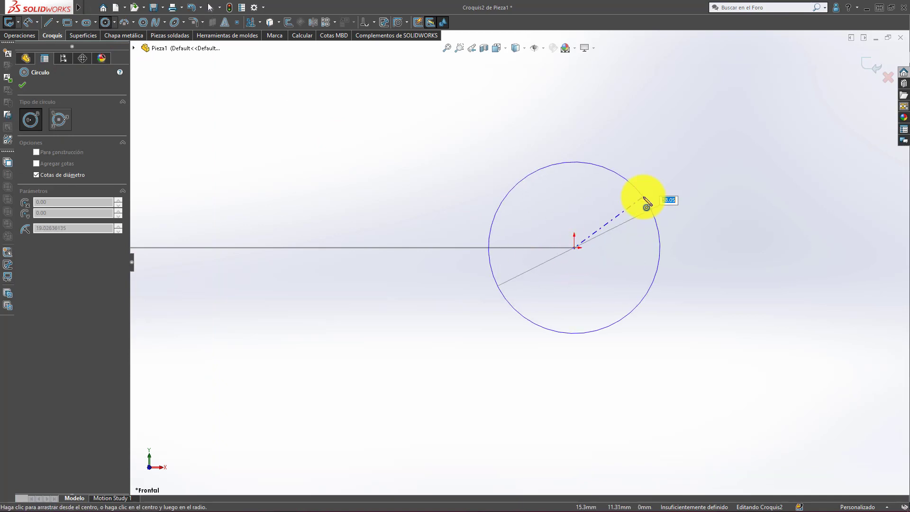
pyautogui.write('13')
pyautogui.press('Return')
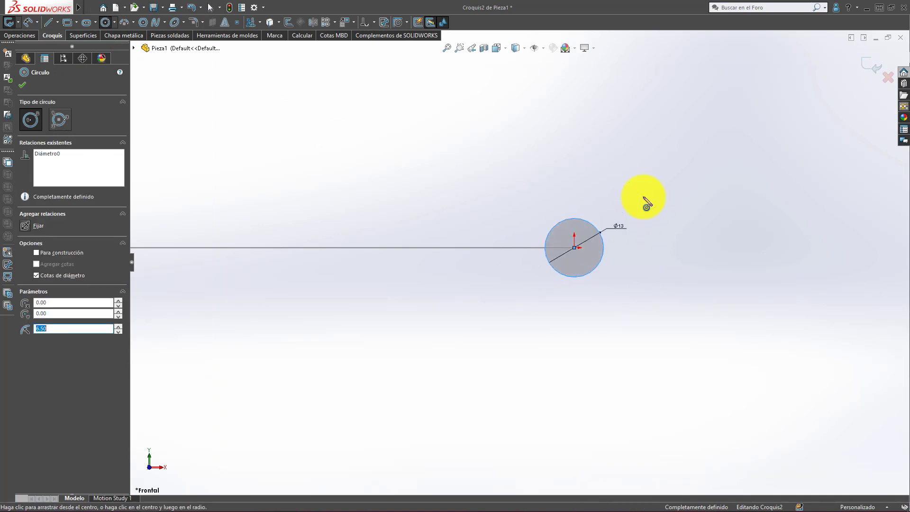
pyautogui.press('Escape')
pyautogui.scroll(1, 732, 129)
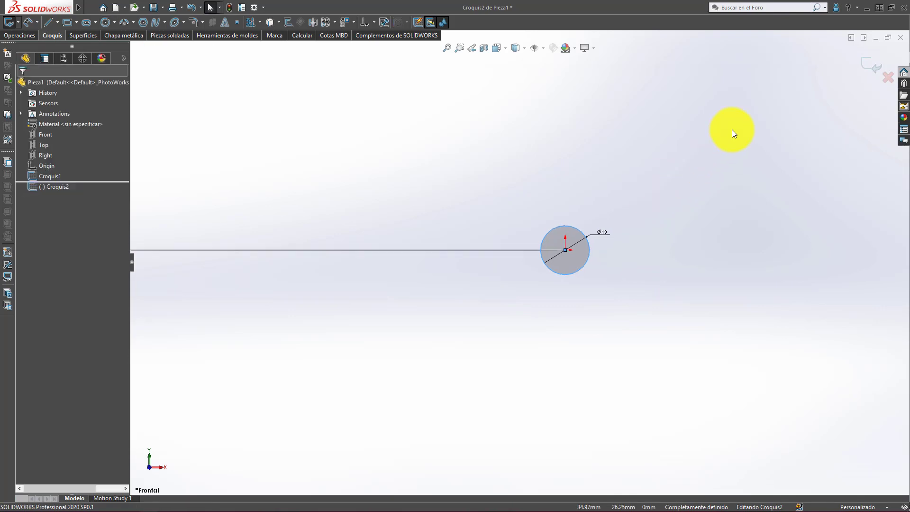
pyautogui.scroll(1, 732, 129)
pyautogui.scroll(-2, 480, 228)
pyautogui.moveTo(480, 227); pyautogui.dragTo(519, 260, button='middle')
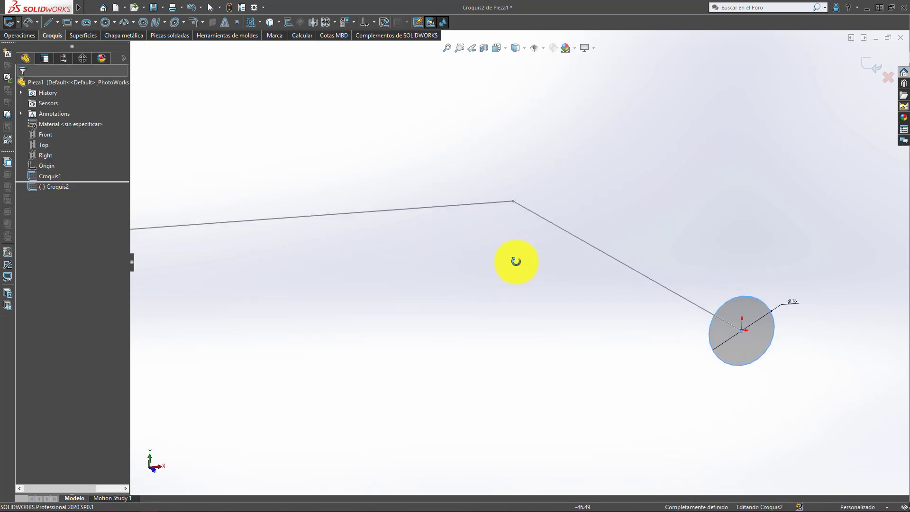
# Exit the profile sketch and start a Swept Boss/Base with start tangency 'Tangente al trayecto'
pyautogui.click(875, 68)
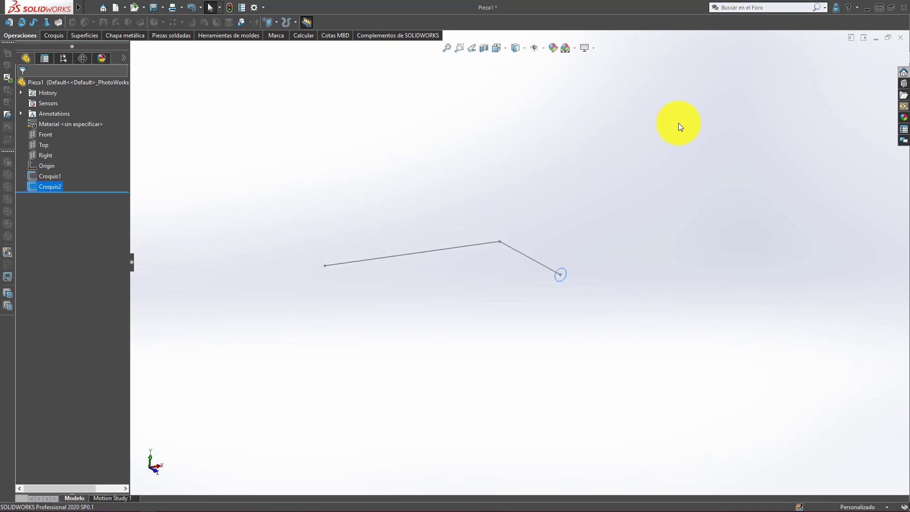
pyautogui.click(36, 22)
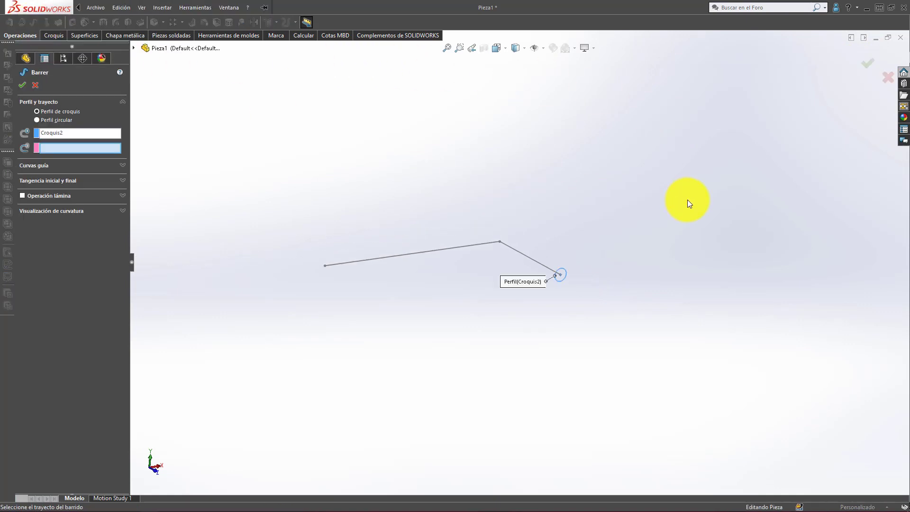
pyautogui.press('Escape')
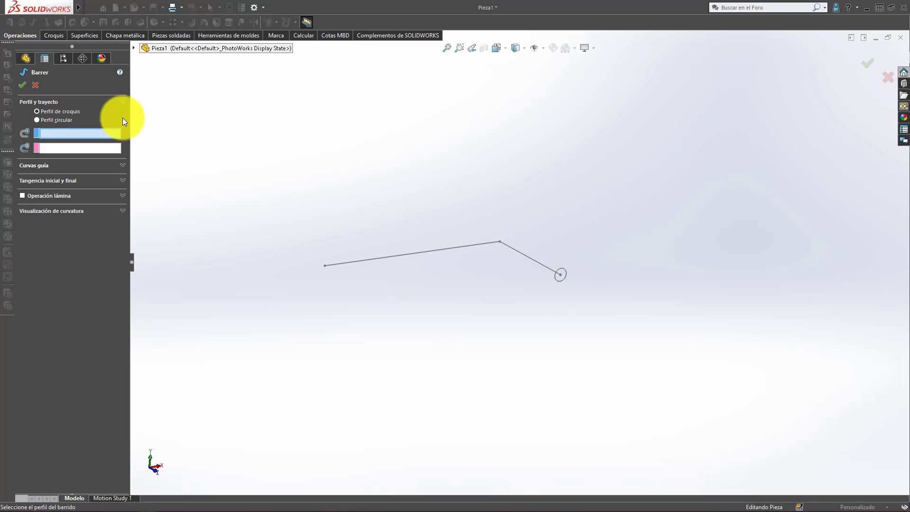
pyautogui.click(126, 181)
pyautogui.click(115, 204)
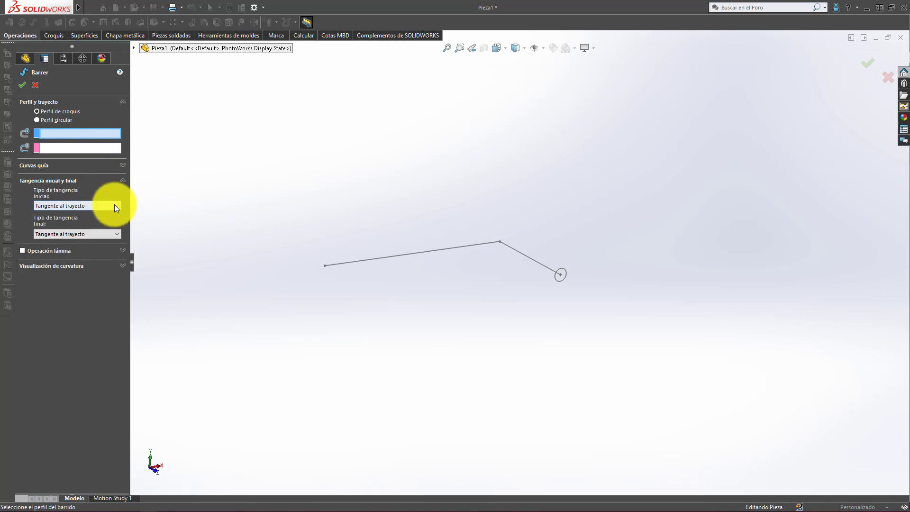
pyautogui.click(113, 206)
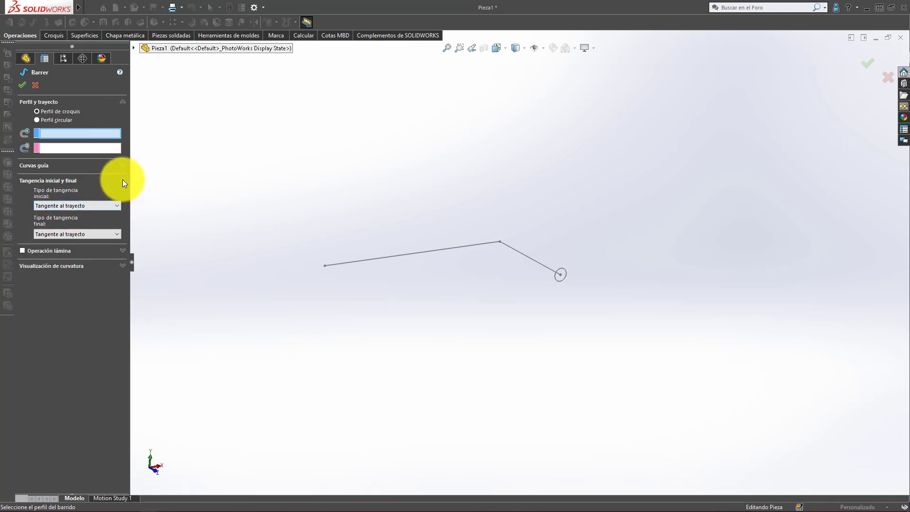
pyautogui.click(122, 182)
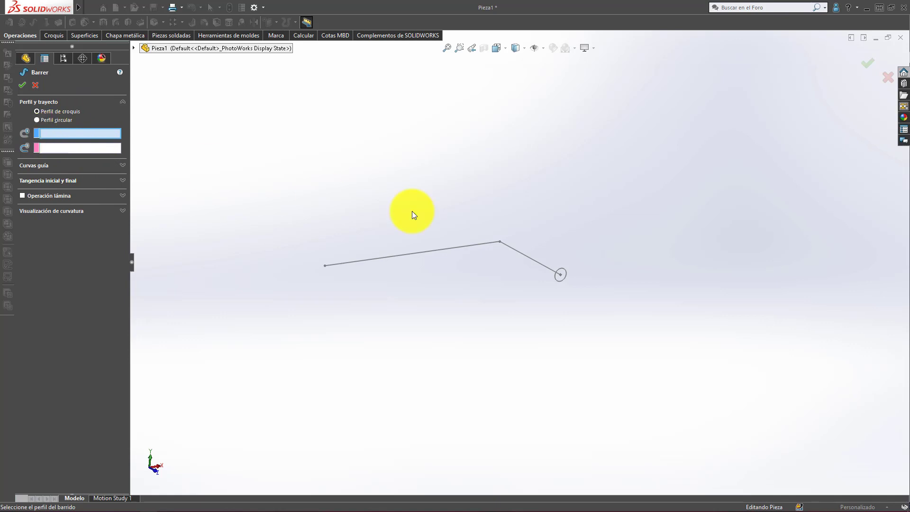
# Sweep the Ø13 circle (Croquis2) along the L-shaped path (Croquis1) to create Barrer1
pyautogui.scroll(-3, 582, 299)
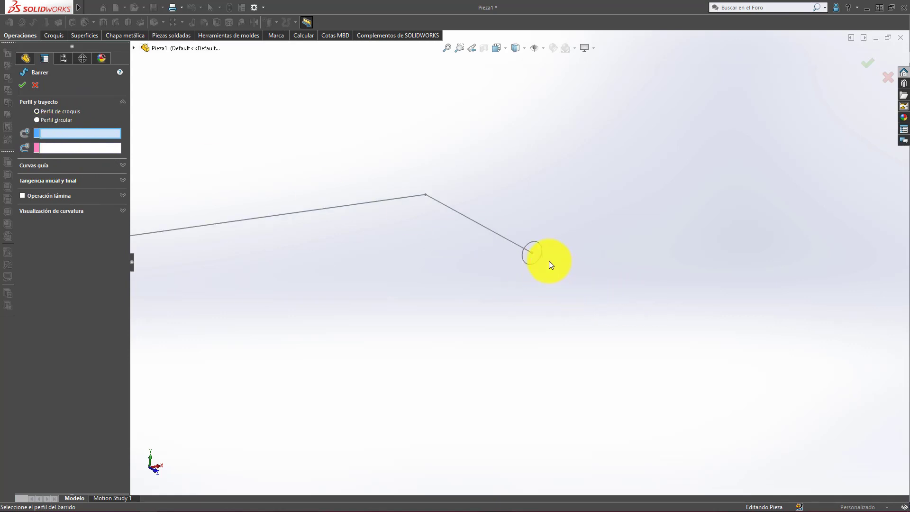
pyautogui.click(540, 248)
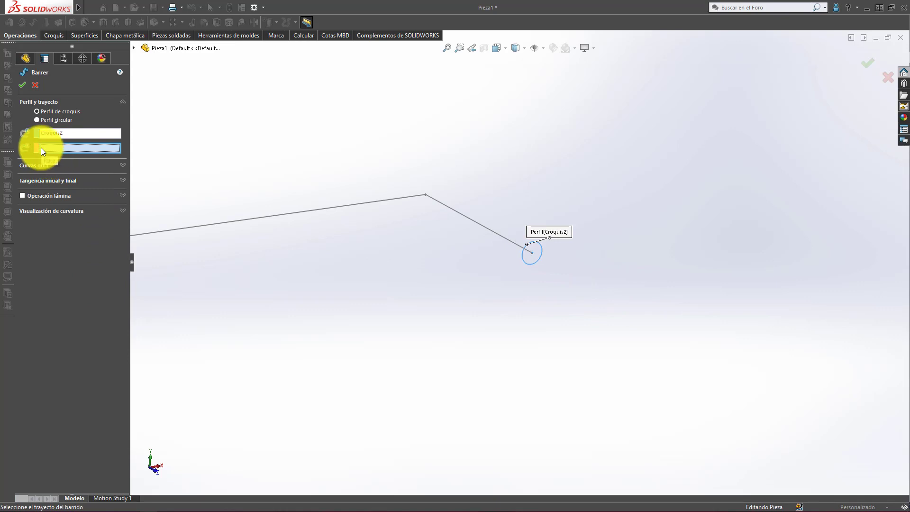
pyautogui.click(468, 219)
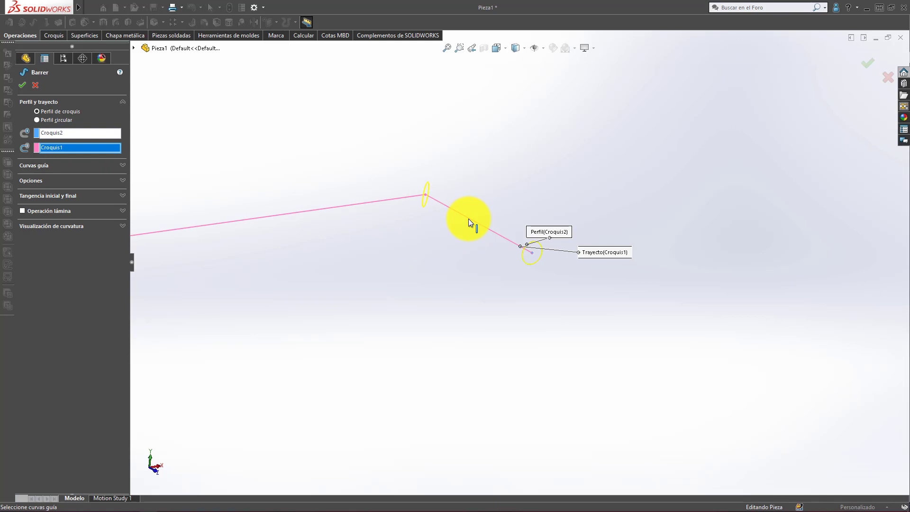
pyautogui.press('Return')
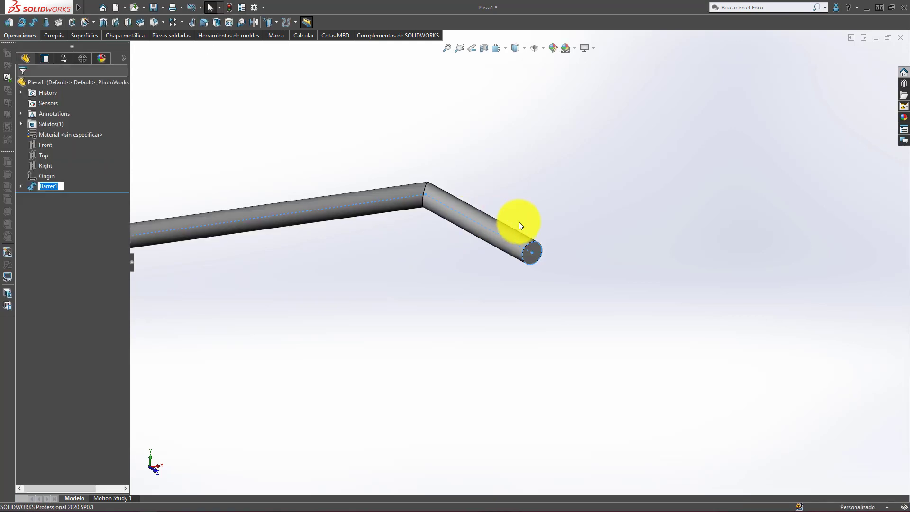
pyautogui.moveTo(533, 226)
pyautogui.mouseDown(button='middle')
pyautogui.moveTo(518, 240)
pyautogui.moveTo(521, 277)
pyautogui.mouseUp(button='middle')
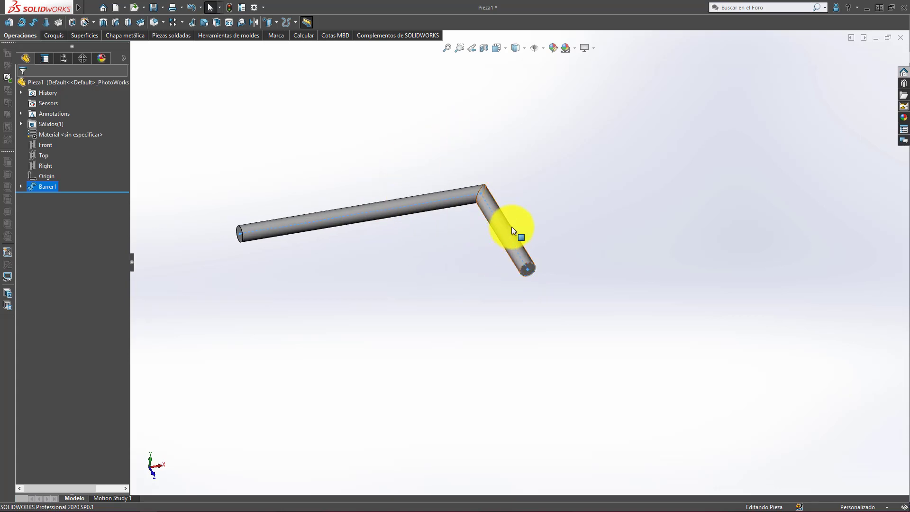
pyautogui.moveTo(473, 198)
pyautogui.mouseDown(button='middle')
pyautogui.moveTo(459, 248)
pyautogui.moveTo(487, 254)
pyautogui.moveTo(463, 189)
pyautogui.moveTo(491, 329)
pyautogui.moveTo(495, 279)
pyautogui.moveTo(457, 288)
pyautogui.moveTo(502, 301)
pyautogui.moveTo(516, 289)
pyautogui.moveTo(485, 277)
pyautogui.moveTo(497, 256)
pyautogui.moveTo(522, 260)
pyautogui.moveTo(465, 309)
pyautogui.moveTo(516, 257)
pyautogui.mouseUp(button='middle')
pyautogui.scroll(-3, 516, 258)
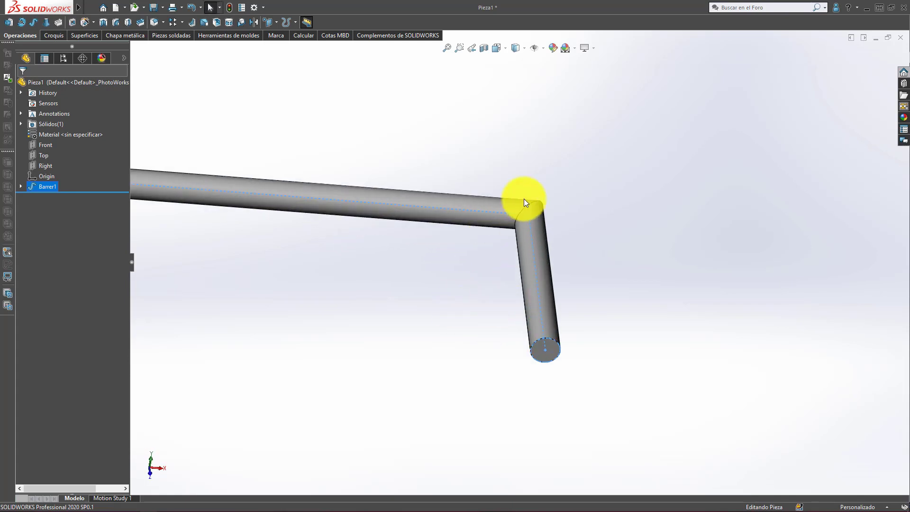
pyautogui.scroll(-2, 524, 203)
pyautogui.moveTo(522, 223); pyautogui.dragTo(509, 266, button='middle')
pyautogui.scroll(3, 518, 257)
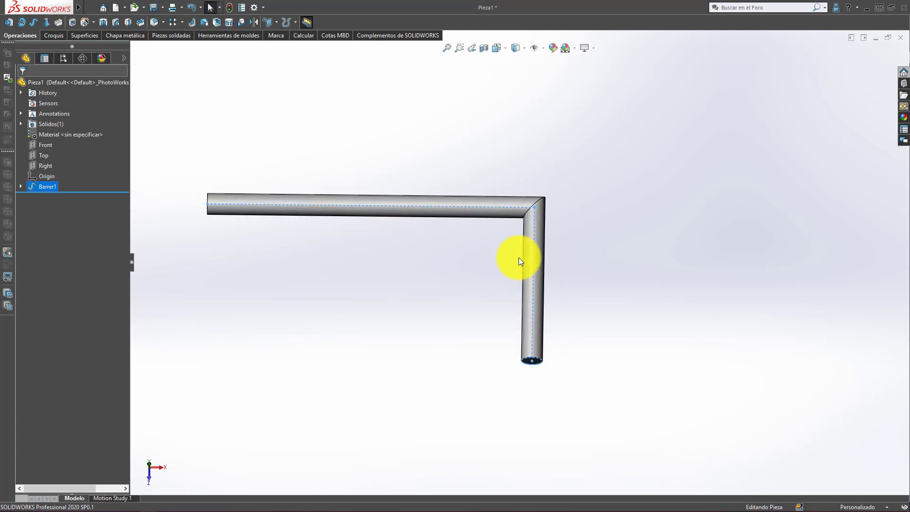
pyautogui.scroll(-3, 533, 229)
pyautogui.scroll(-2, 531, 215)
pyautogui.scroll(-2, 531, 214)
pyautogui.moveTo(528, 216); pyautogui.dragTo(549, 238, button='middle')
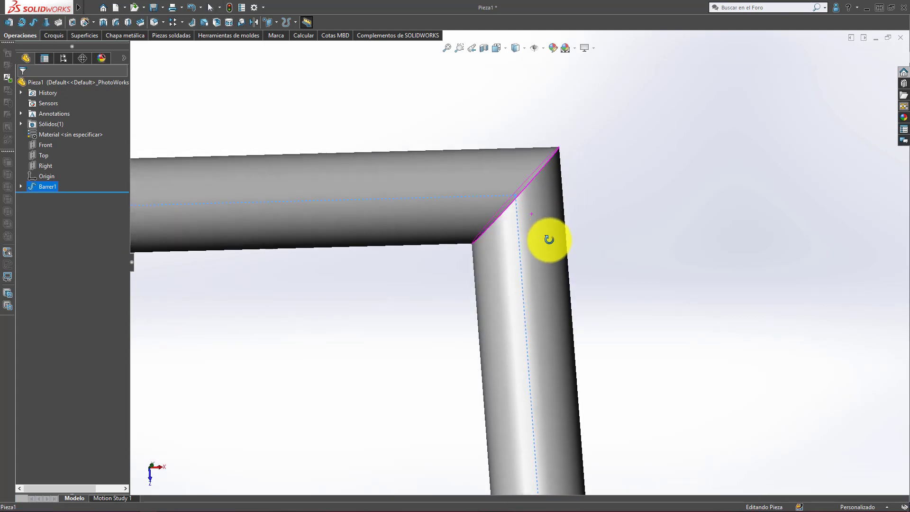
pyautogui.scroll(3, 545, 247)
pyautogui.scroll(3, 538, 277)
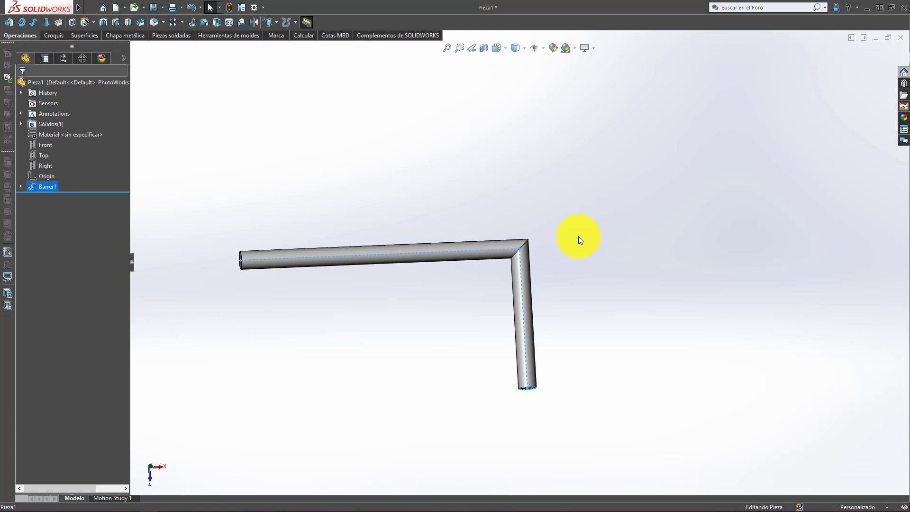
# Expand Barrer1 and reopen its path sketch Croquis1 for editing
pyautogui.click(21, 186)
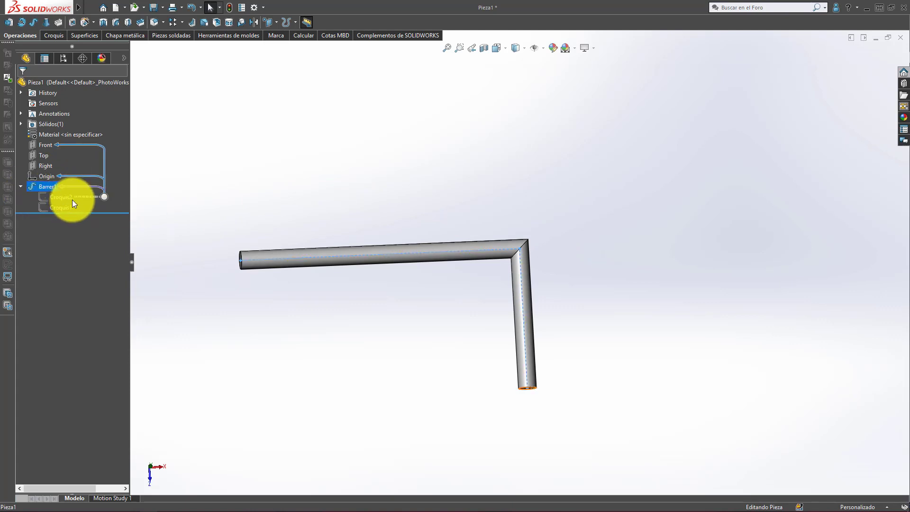
pyautogui.click(59, 208)
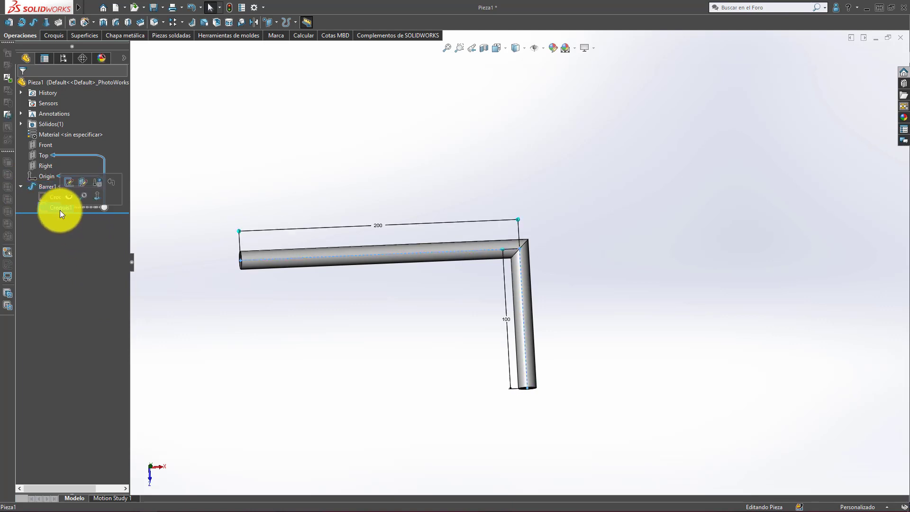
pyautogui.click(68, 184)
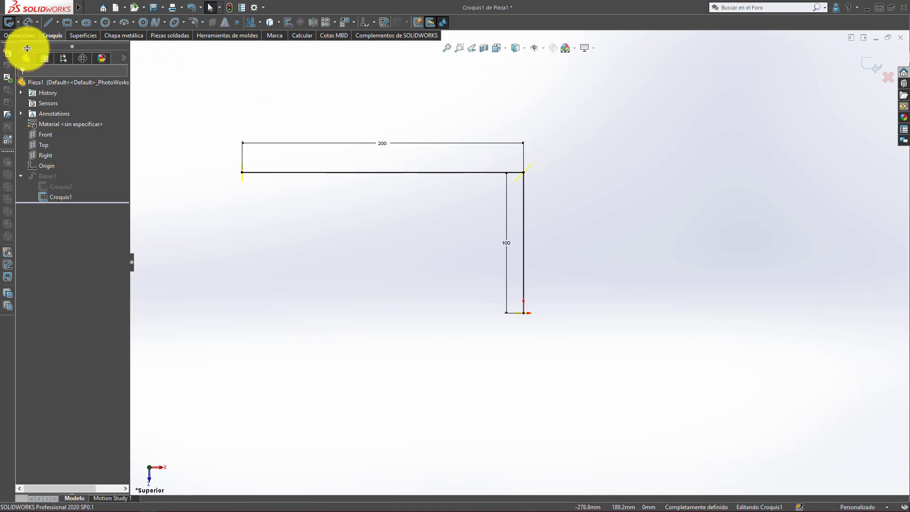
# Fillet the path's corner with a 15 mm radius and exit the sketch to rebuild the sweep
pyautogui.click(193, 24)
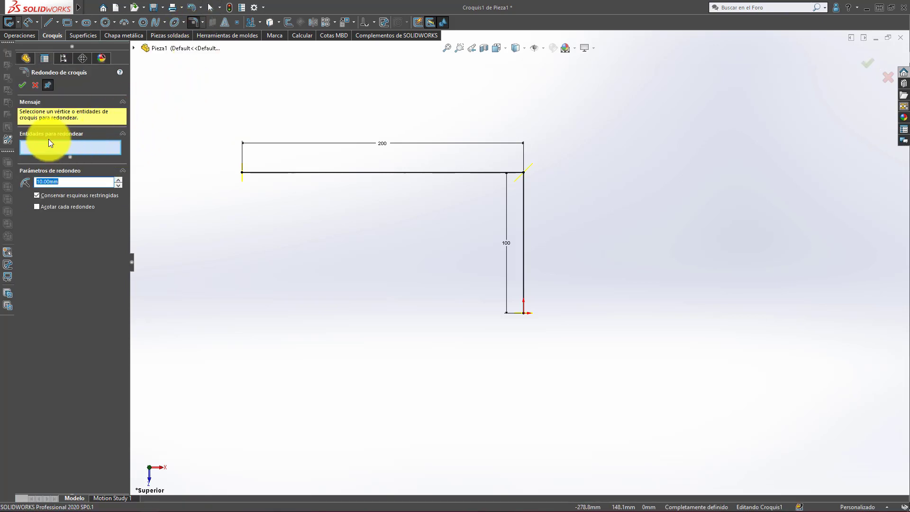
pyautogui.click(522, 172)
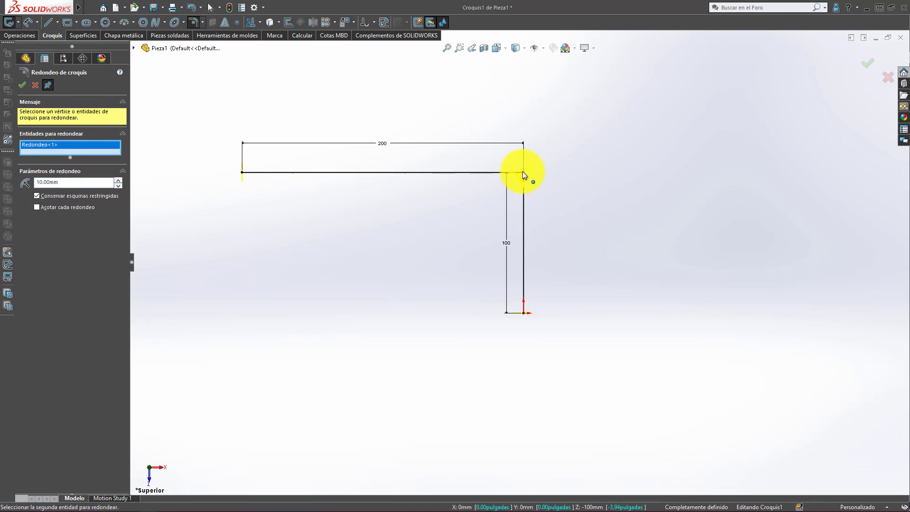
pyautogui.doubleClick(71, 182)
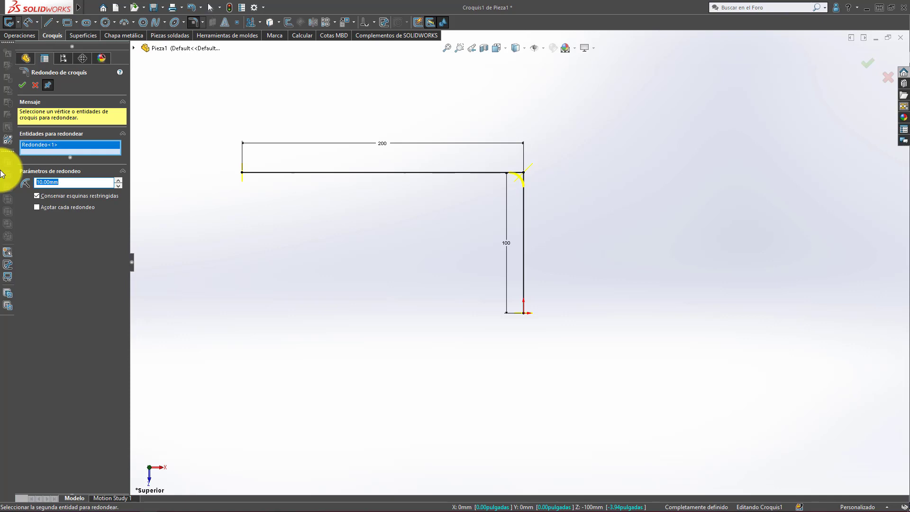
pyautogui.write('15')
pyautogui.press('Return')
pyautogui.click(24, 85)
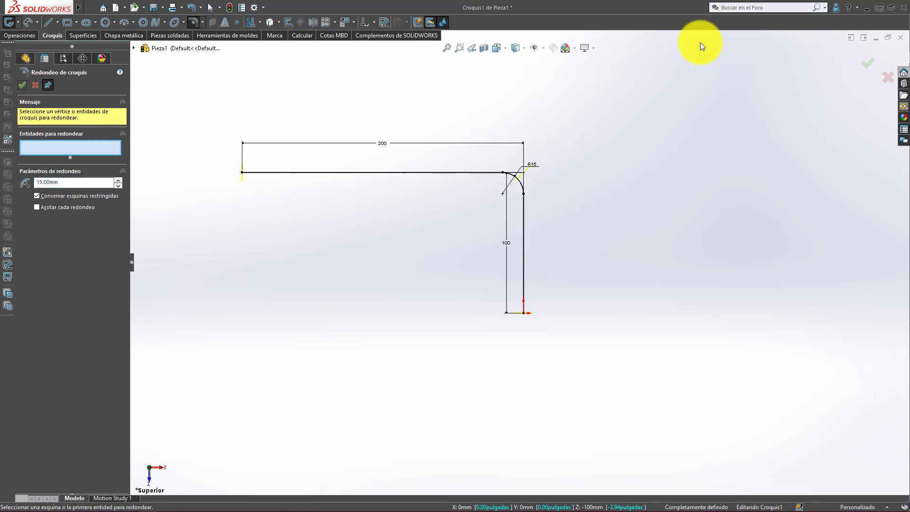
pyautogui.click(23, 86)
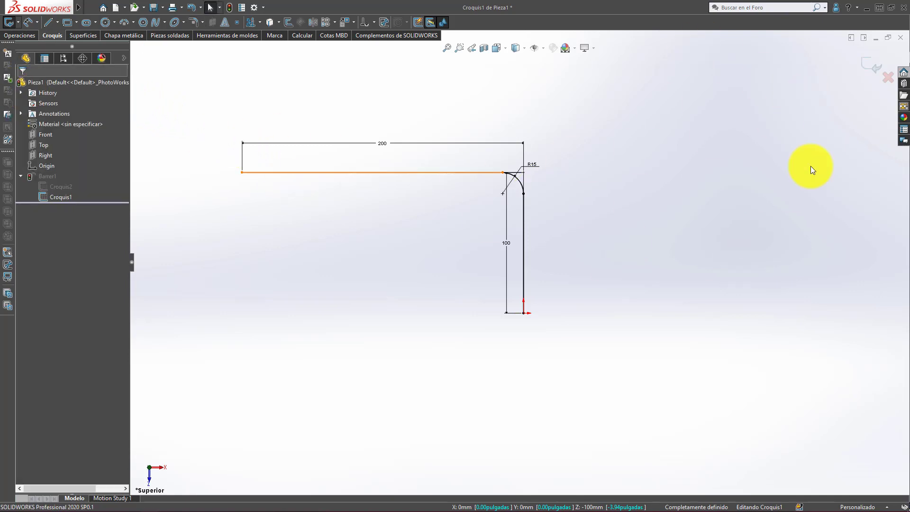
pyautogui.click(865, 61)
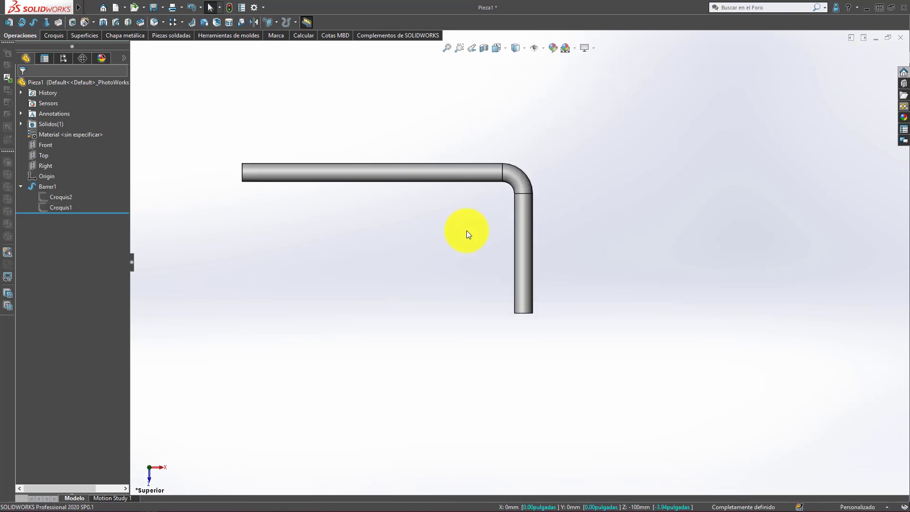
pyautogui.moveTo(466, 230); pyautogui.dragTo(487, 279, button='middle')
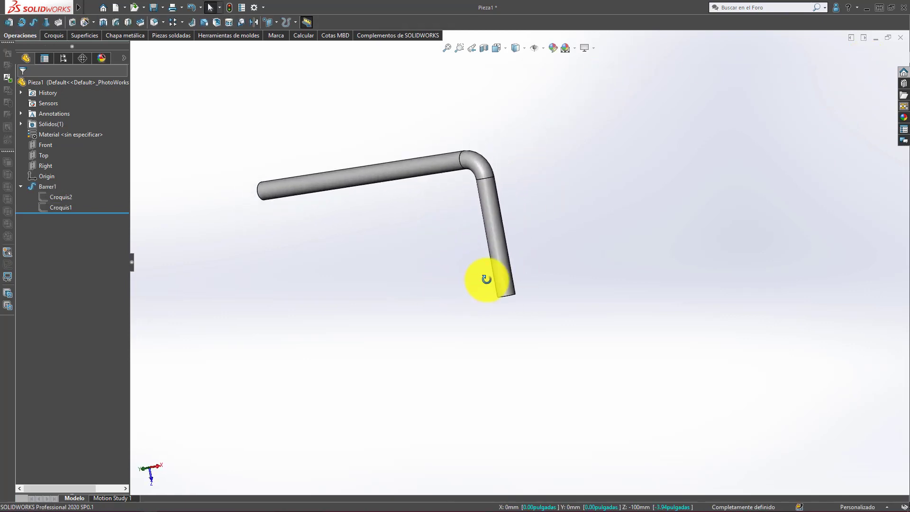
pyautogui.scroll(-2, 458, 227)
pyautogui.scroll(-2, 504, 184)
pyautogui.scroll(-1, 499, 262)
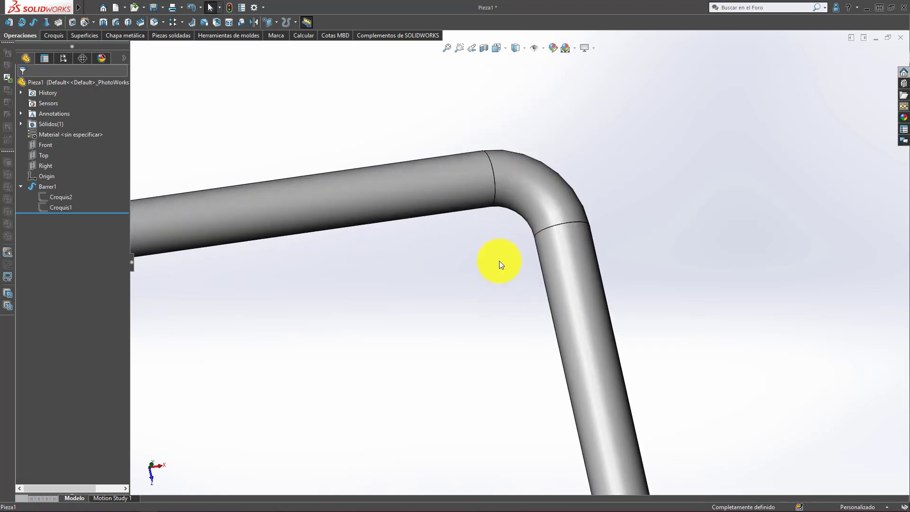
pyautogui.scroll(3, 552, 222)
pyautogui.scroll(-2, 516, 249)
pyautogui.scroll(-1, 516, 251)
pyautogui.scroll(-2, 516, 251)
pyautogui.moveTo(516, 251)
pyautogui.mouseDown(button='middle')
pyautogui.moveTo(534, 267)
pyautogui.moveTo(487, 362)
pyautogui.moveTo(502, 349)
pyautogui.moveTo(492, 351)
pyautogui.mouseUp(button='middle')
pyautogui.scroll(3, 532, 284)
pyautogui.scroll(2, 532, 287)
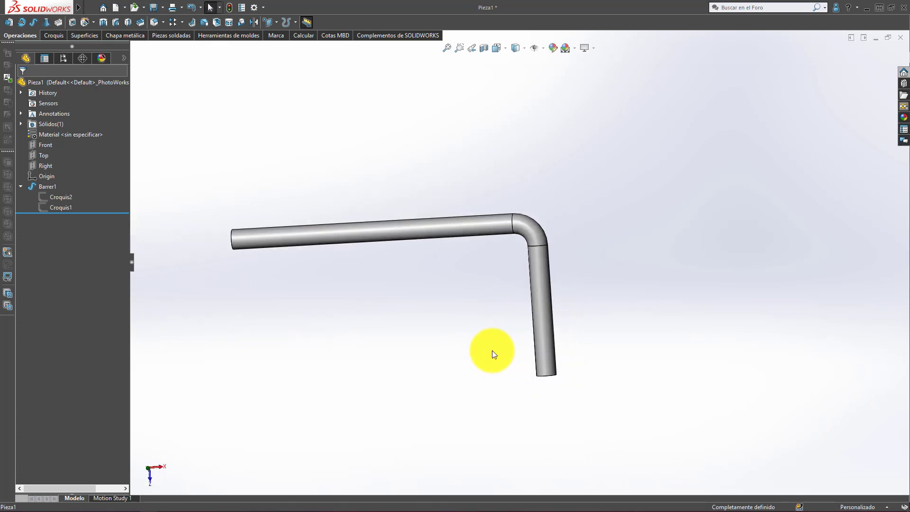
pyautogui.scroll(3, 590, 284)
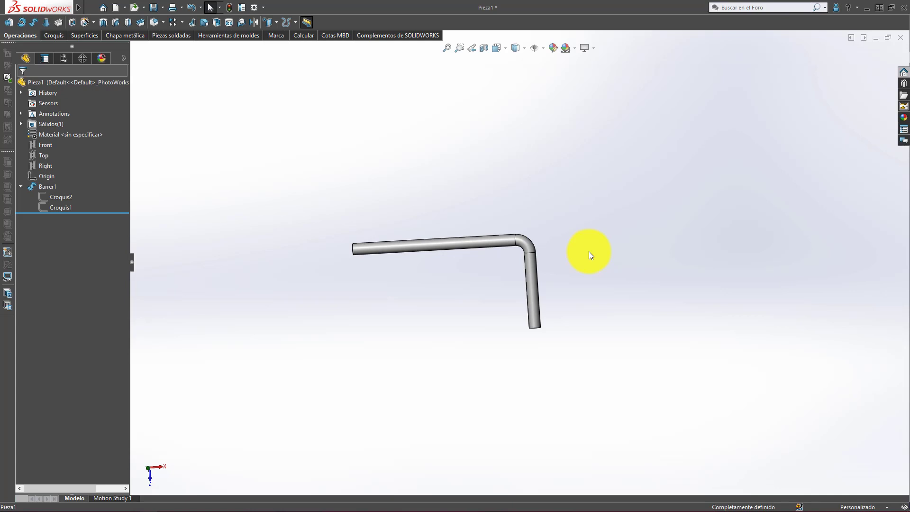
pyautogui.moveTo(523, 303); pyautogui.dragTo(538, 166, button='middle')
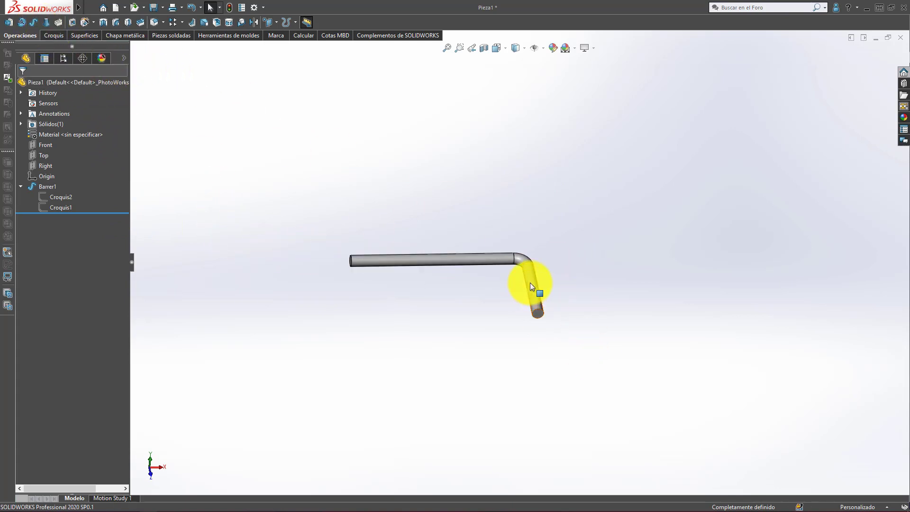
pyautogui.scroll(-5, 532, 285)
pyautogui.scroll(3, 499, 214)
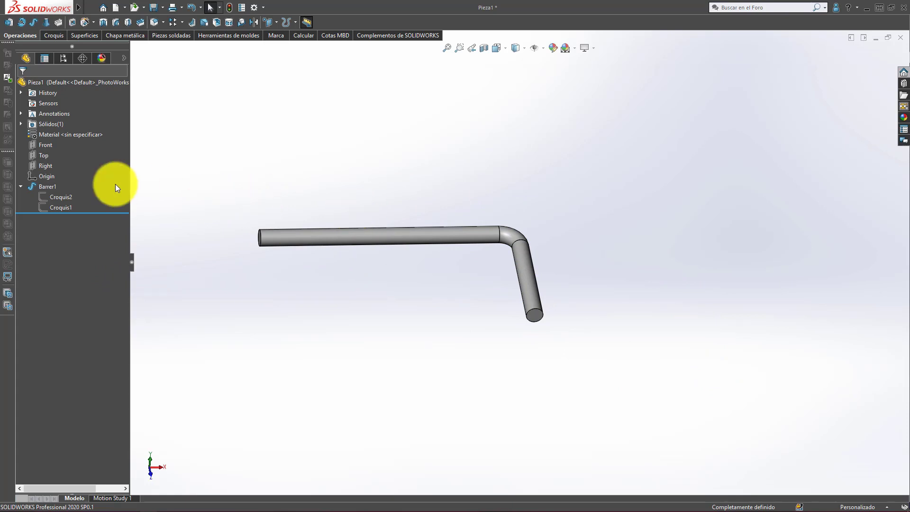
# Reopen Croquis1 and add a 100 mm vertical line down from the path's left end
pyautogui.click(63, 207)
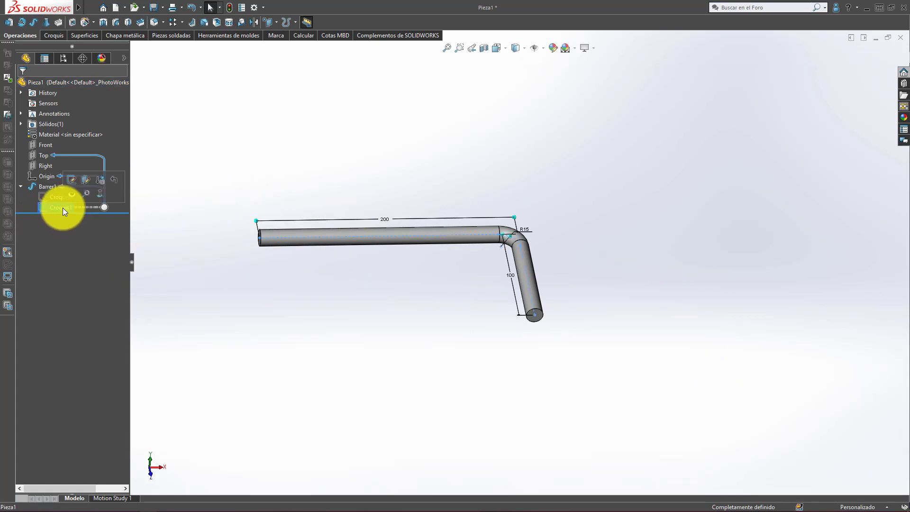
pyautogui.click(70, 180)
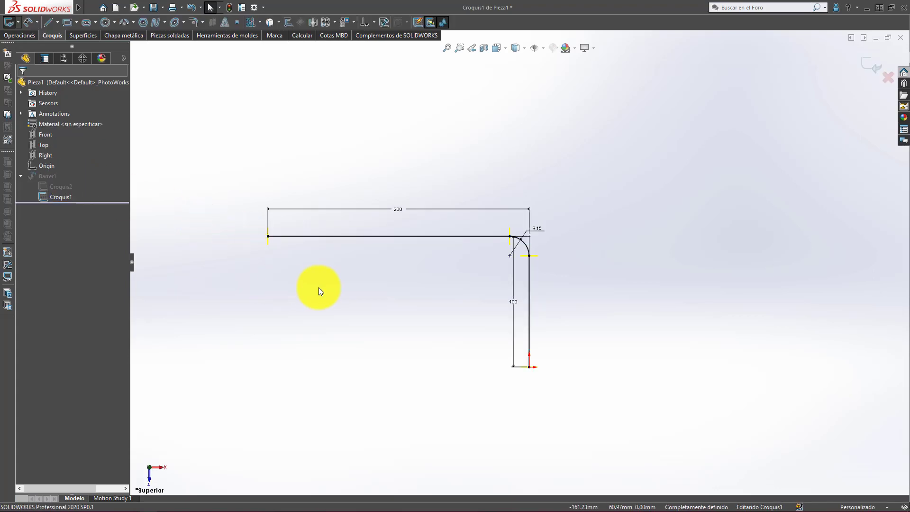
pyautogui.click(49, 22)
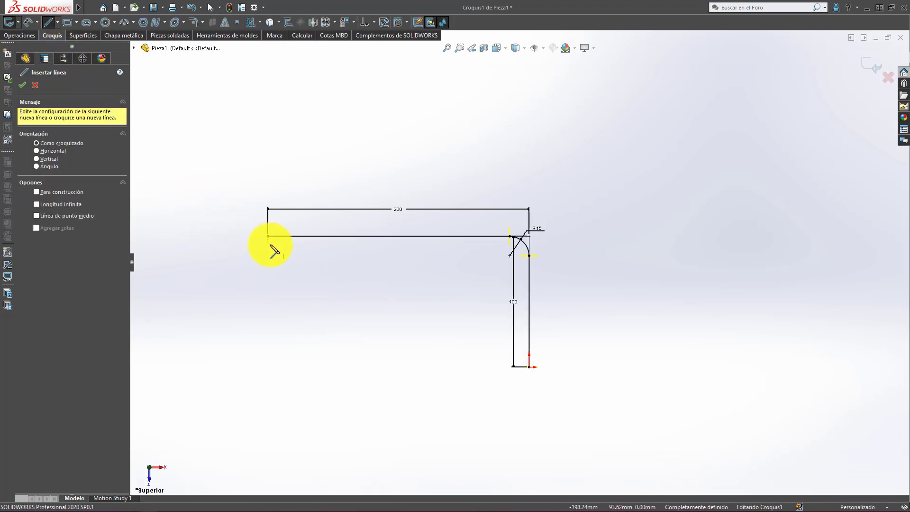
pyautogui.click(268, 236)
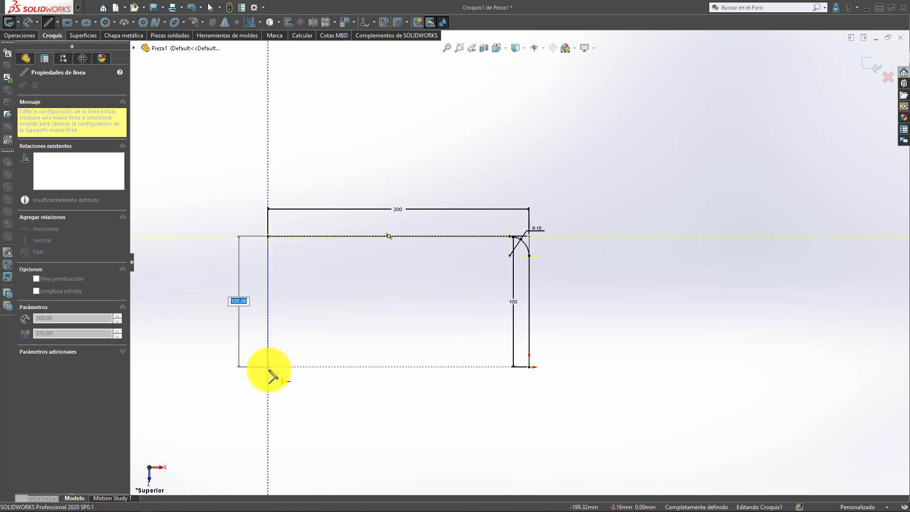
pyautogui.click(269, 367)
pyautogui.press('Escape')
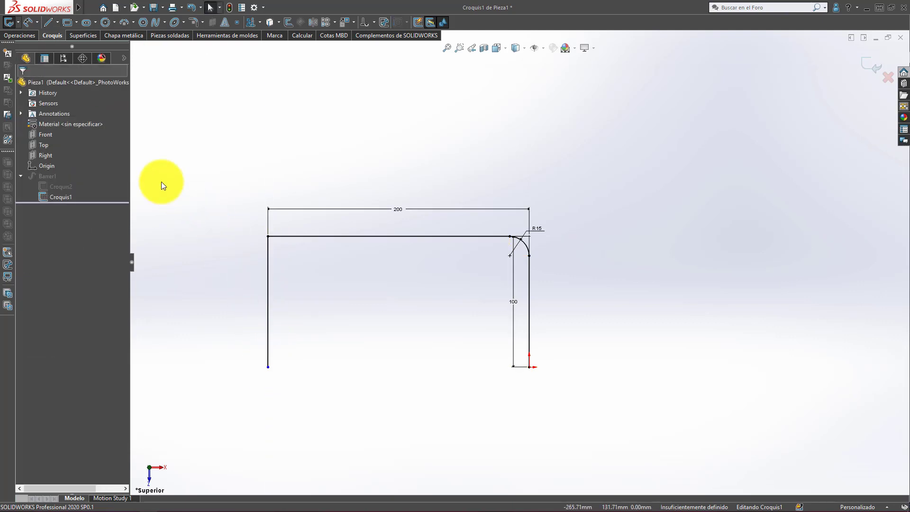
# Add a 200 mm construction line along the bottom to the right corner
pyautogui.click(56, 23)
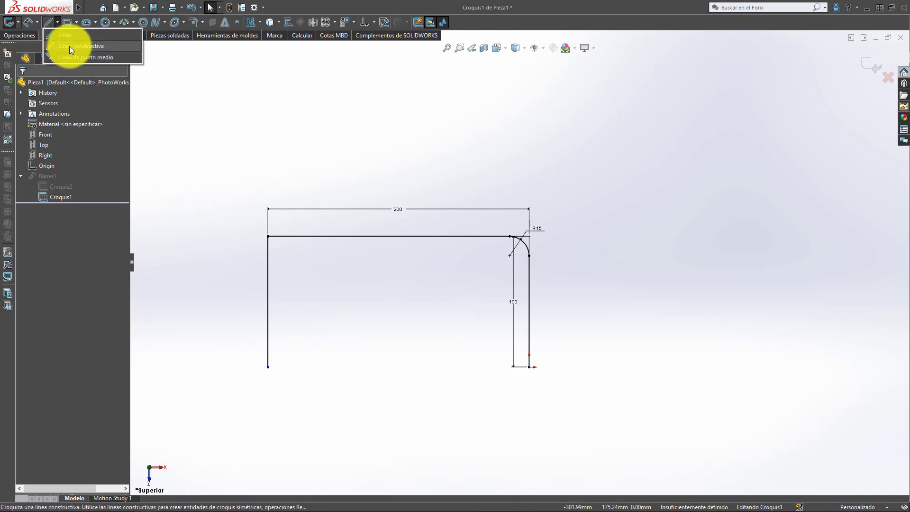
pyautogui.click(69, 47)
pyautogui.click(268, 366)
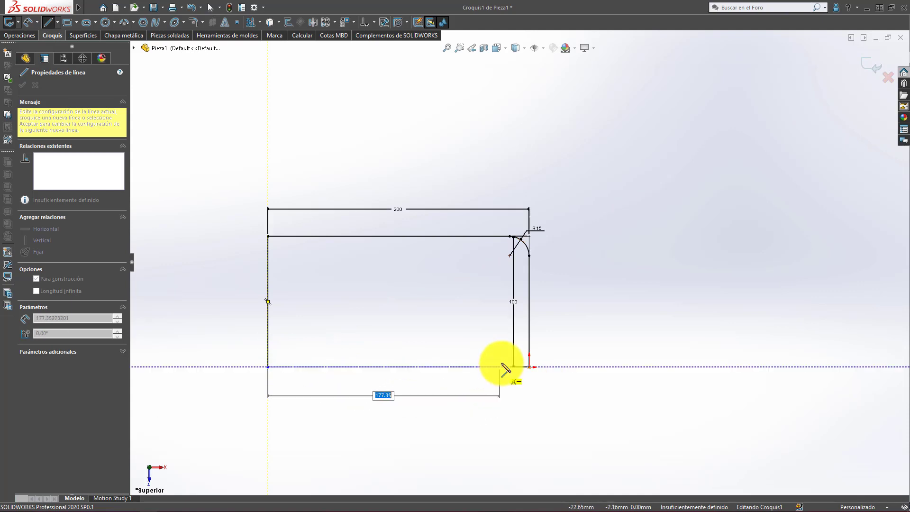
pyautogui.click(529, 367)
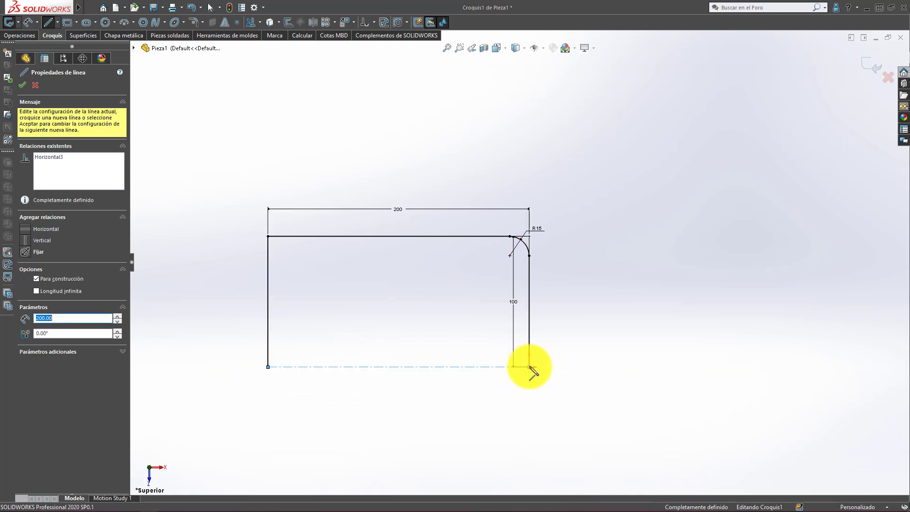
pyautogui.press('Escape')
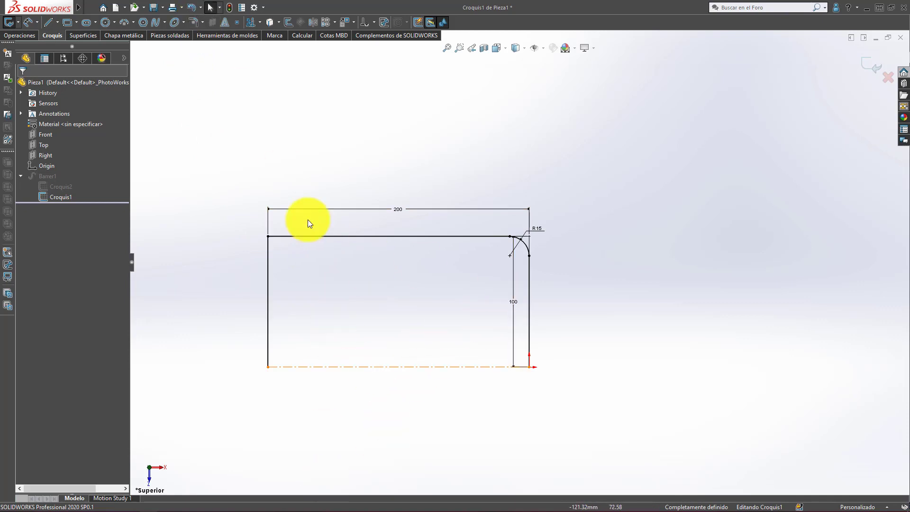
# Fillet the top-left path corner at R15 and rebuild the sweep into a U-shaped handle
pyautogui.click(194, 23)
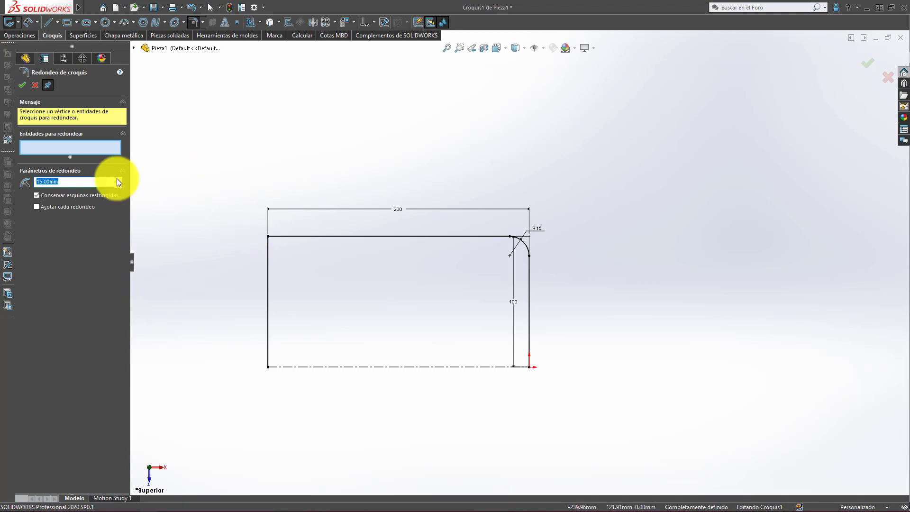
pyautogui.click(268, 237)
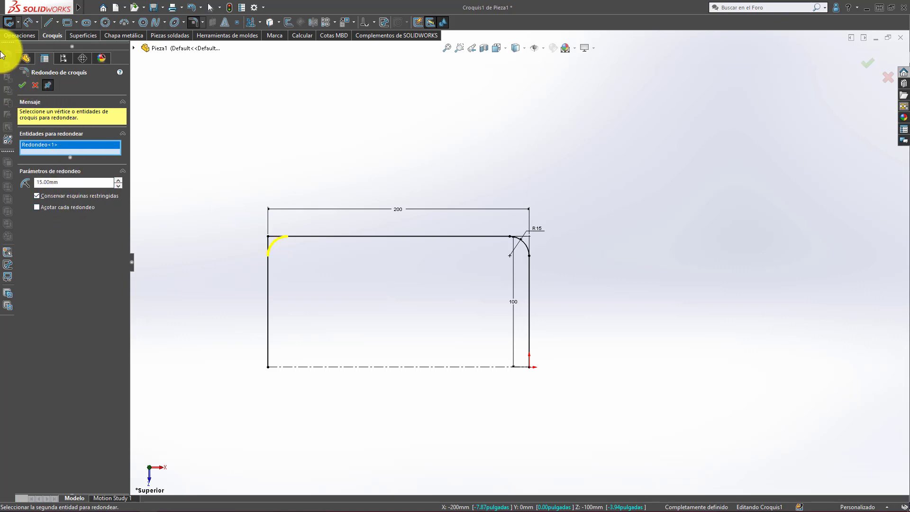
pyautogui.click(23, 84)
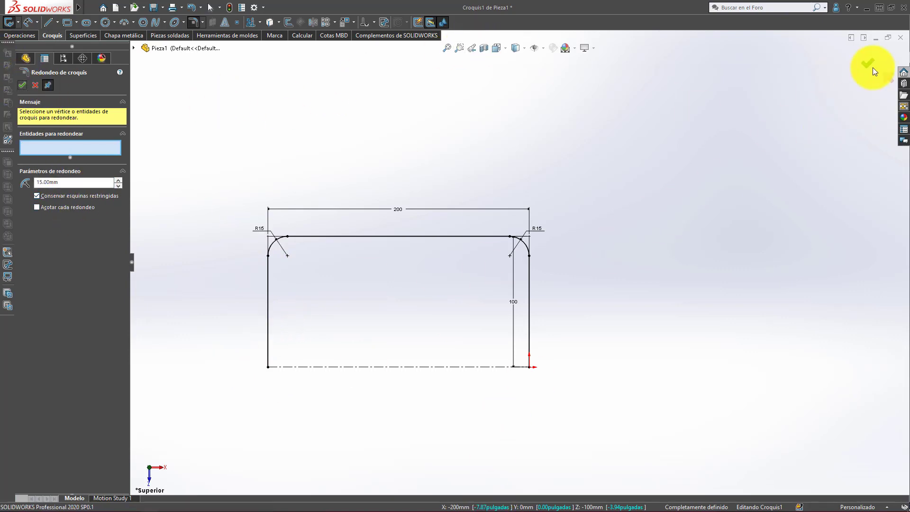
pyautogui.click(22, 84)
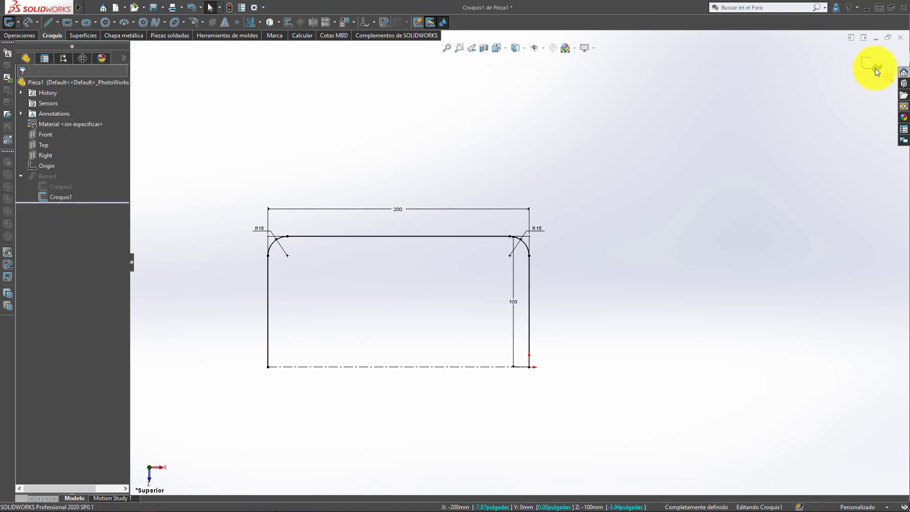
pyautogui.hotkey('ctrl', 'b')
# Orbit the U-shaped handle from several angles, then create the new empty part Pieza2
pyautogui.moveTo(514, 266)
pyautogui.mouseDown(button='middle')
pyautogui.moveTo(481, 308)
pyautogui.moveTo(501, 199)
pyautogui.moveTo(411, 254)
pyautogui.moveTo(337, 258)
pyautogui.moveTo(350, 216)
pyautogui.moveTo(361, 271)
pyautogui.moveTo(447, 304)
pyautogui.moveTo(417, 389)
pyautogui.moveTo(424, 396)
pyautogui.moveTo(413, 374)
pyautogui.mouseUp(button='middle')
pyautogui.scroll(-3, 404, 260)
pyautogui.scroll(4, 362, 270)
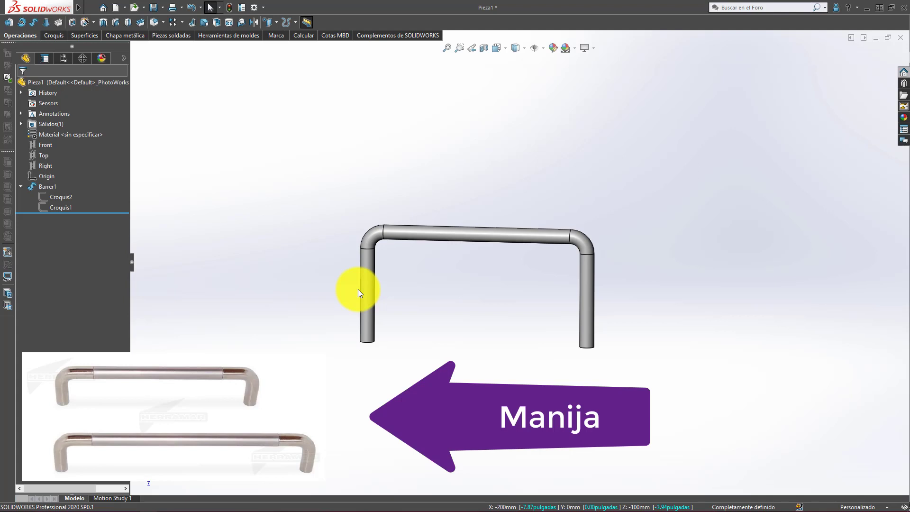
pyautogui.moveTo(507, 122)
pyautogui.mouseDown(button='middle')
pyautogui.moveTo(575, 178)
pyautogui.moveTo(430, 210)
pyautogui.moveTo(498, 197)
pyautogui.moveTo(212, 161)
pyautogui.mouseUp(button='middle')
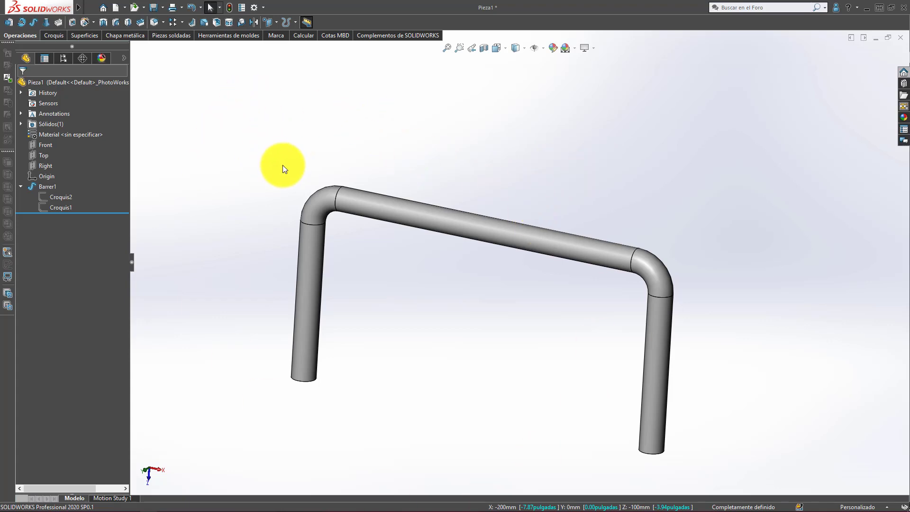
pyautogui.moveTo(633, 250); pyautogui.dragTo(622, 272, button='middle')
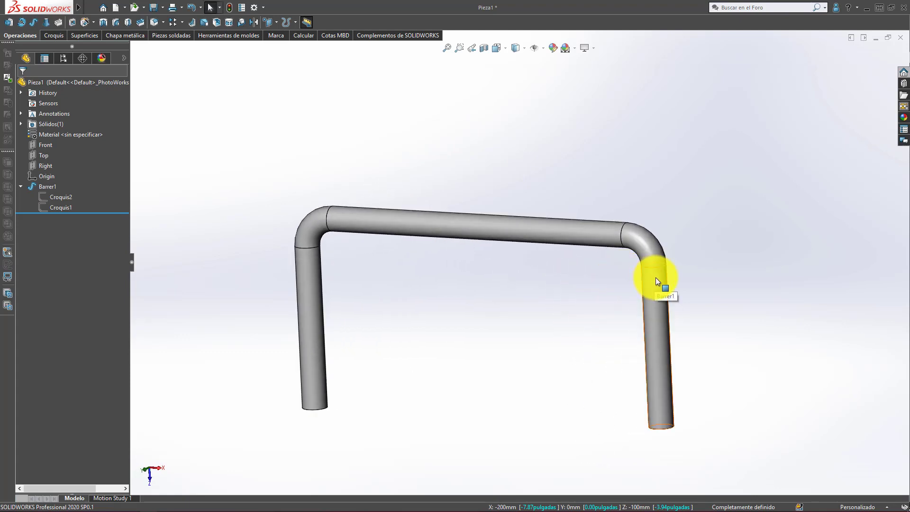
pyautogui.moveTo(434, 274); pyautogui.dragTo(560, 297, button='middle')
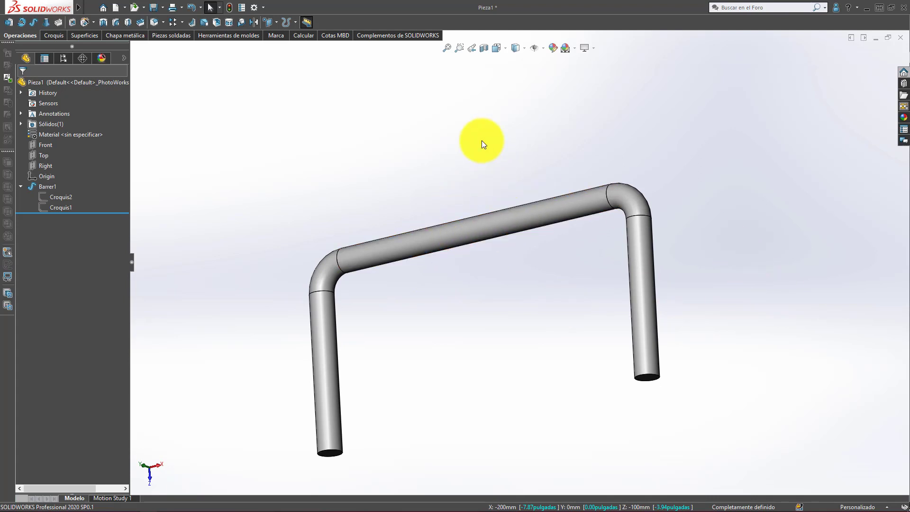
pyautogui.hotkey('ctrl', 'n')
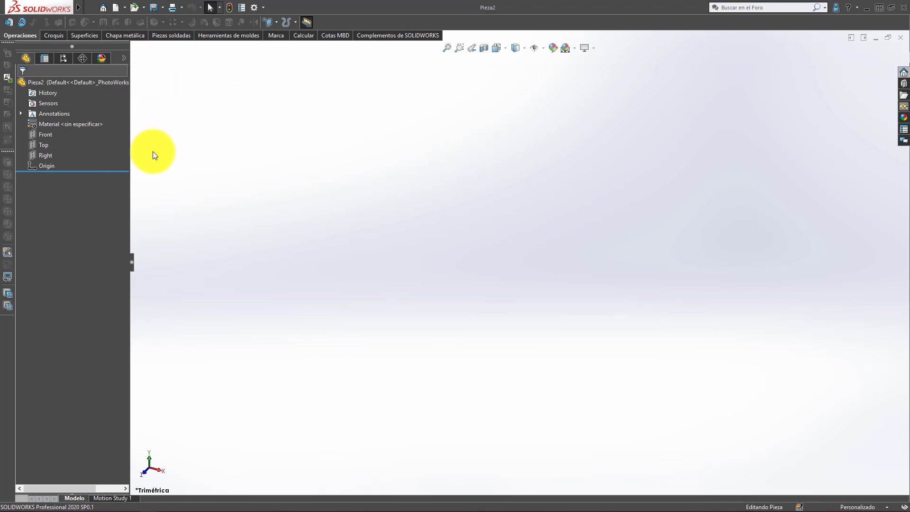
# On the Front plane, draw a 170 mm line down from the origin
pyautogui.click(46, 135)
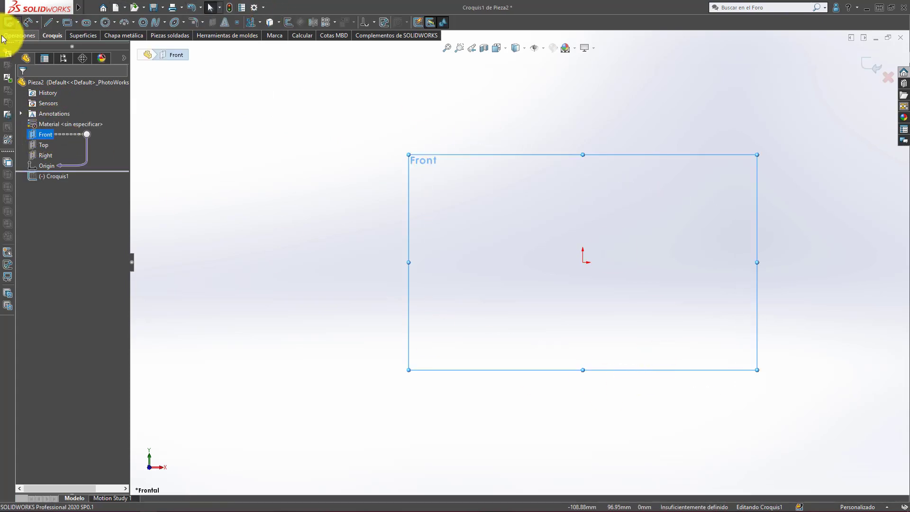
pyautogui.click(48, 22)
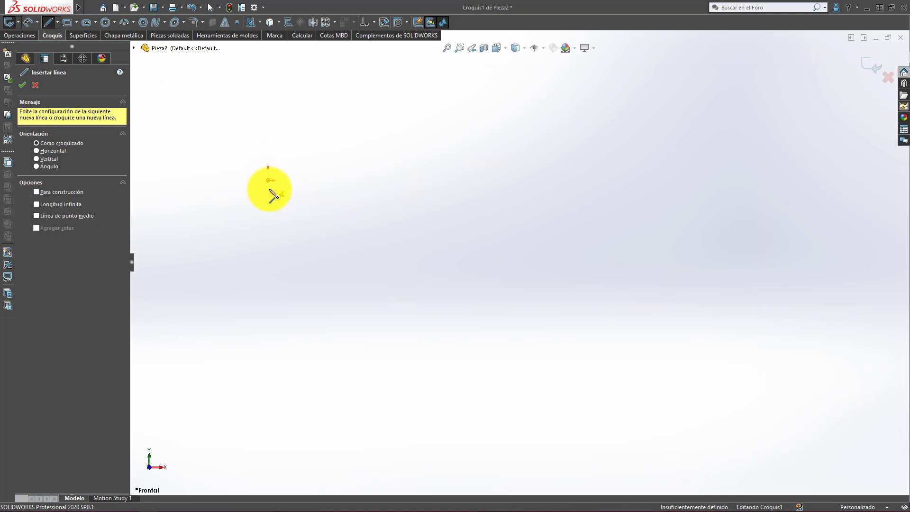
pyautogui.moveTo(279, 187); pyautogui.dragTo(348, 308)
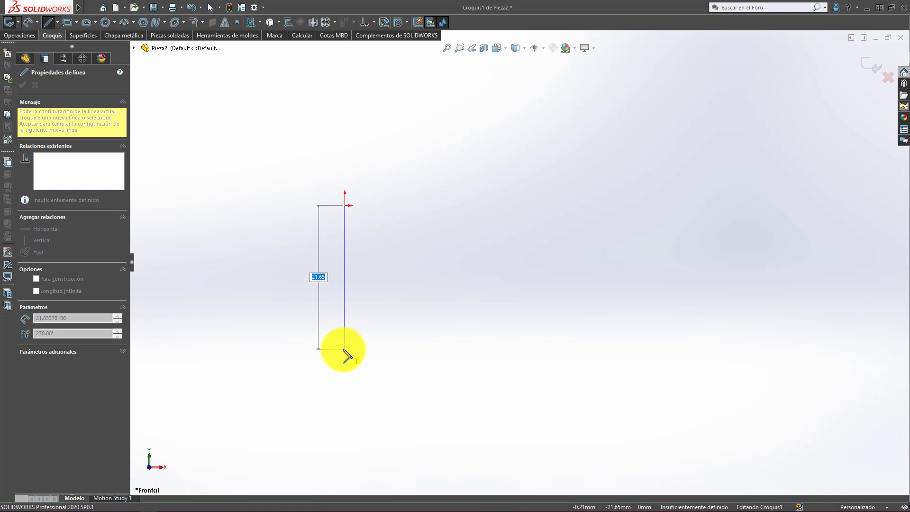
pyautogui.write('170')
pyautogui.press('Return')
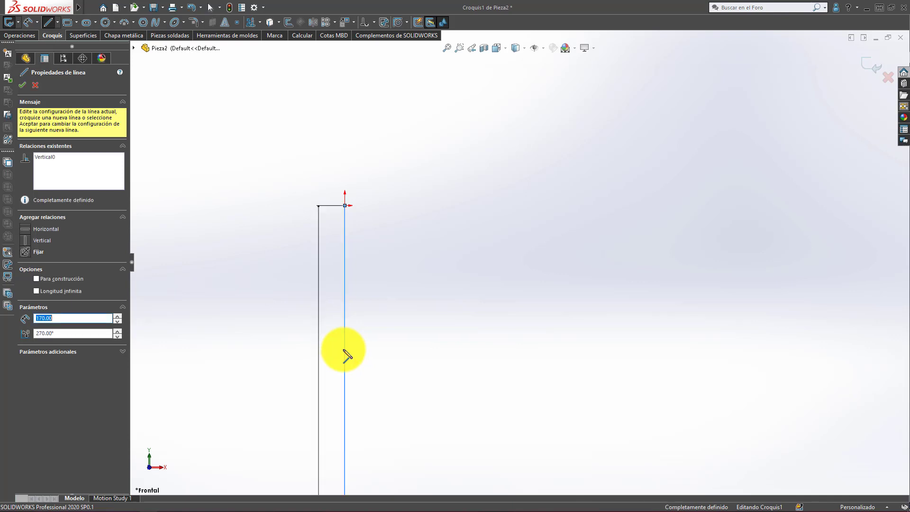
pyautogui.scroll(2, 518, 376)
pyautogui.scroll(1, 590, 386)
pyautogui.scroll(-1, 580, 386)
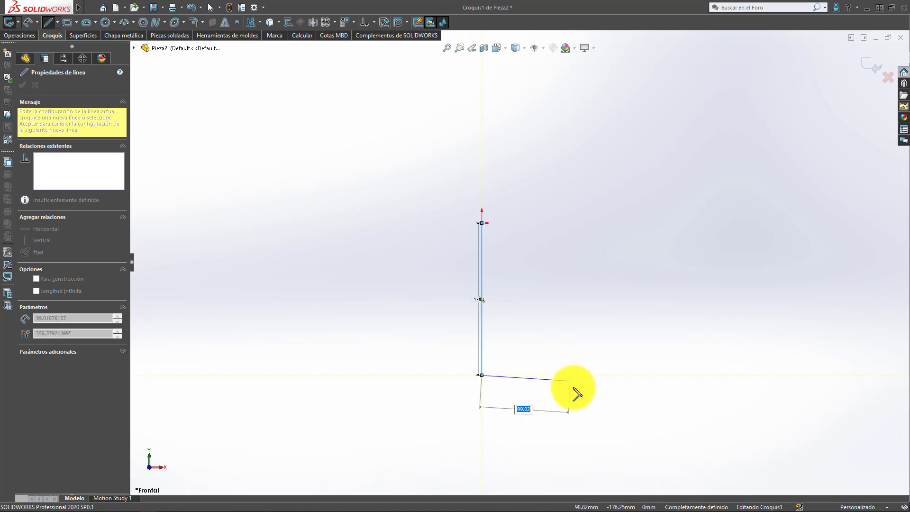
pyautogui.scroll(-1, 485, 389)
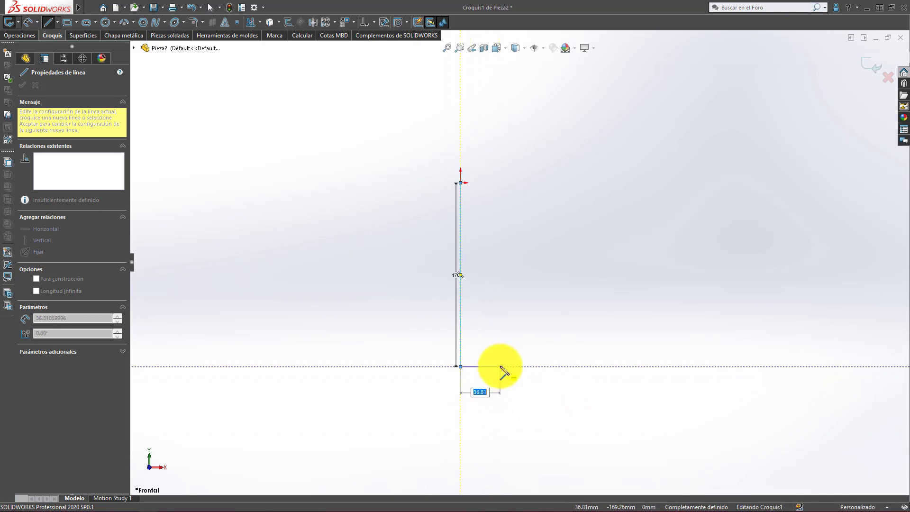
# Continue the path with a 100 mm horizontal, 120 mm upward and 150 mm horizontal line
pyautogui.write('100')
pyautogui.press('Return')
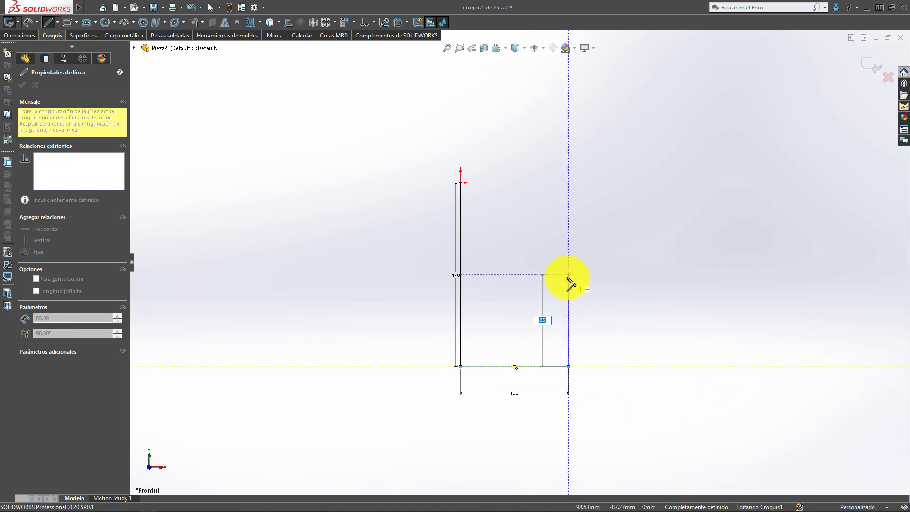
pyautogui.write('120')
pyautogui.press('Return')
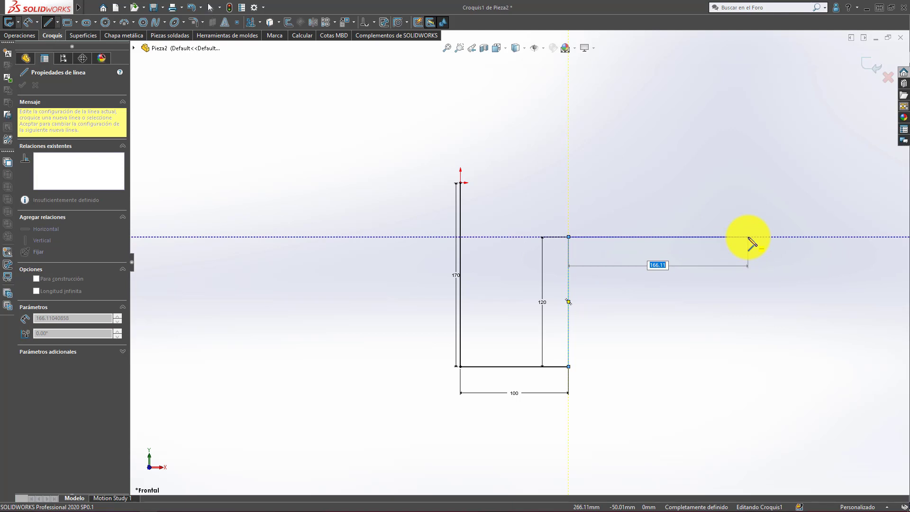
pyautogui.write('150')
pyautogui.press('Return')
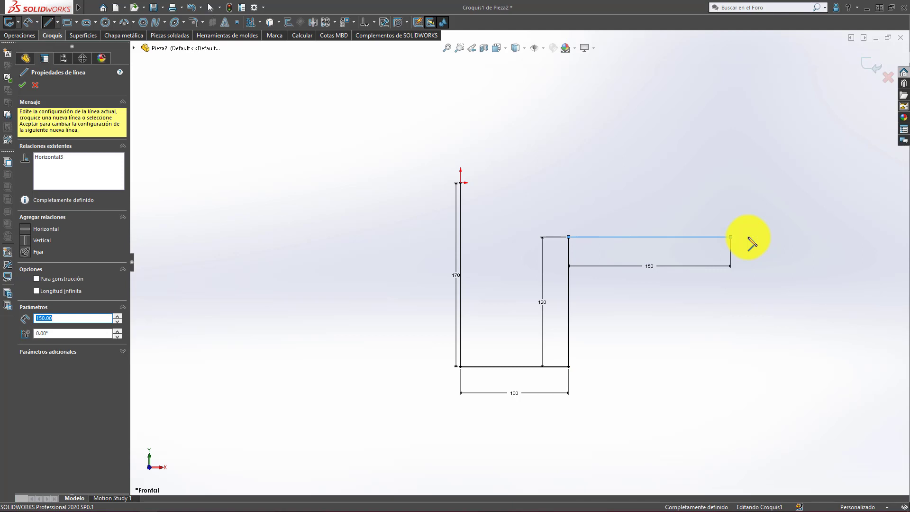
pyautogui.press('Escape')
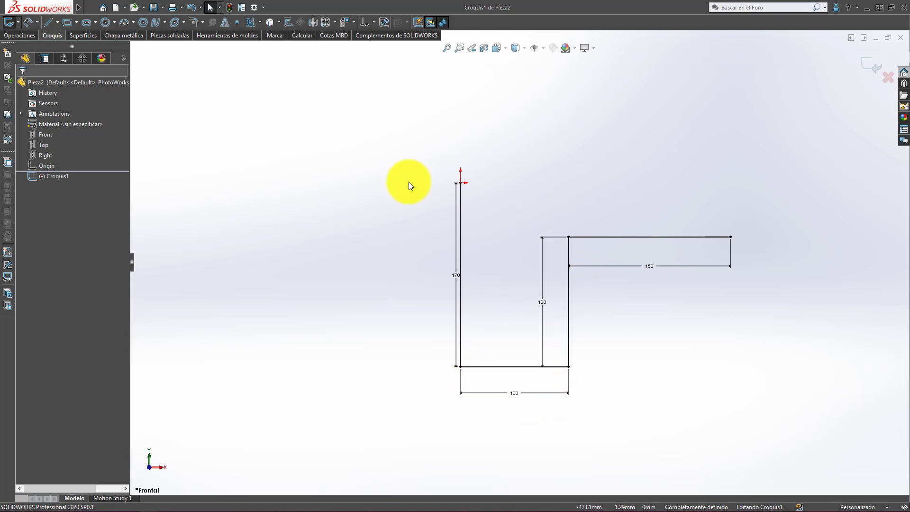
# Round the bottom-left, bottom-right and upper corners of the path with 45 mm fillets
pyautogui.click(194, 23)
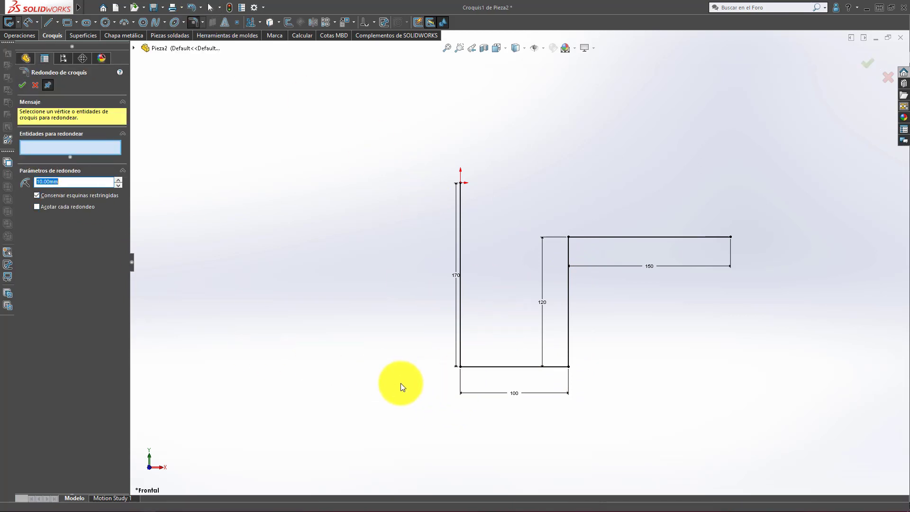
pyautogui.click(460, 367)
pyautogui.click(568, 367)
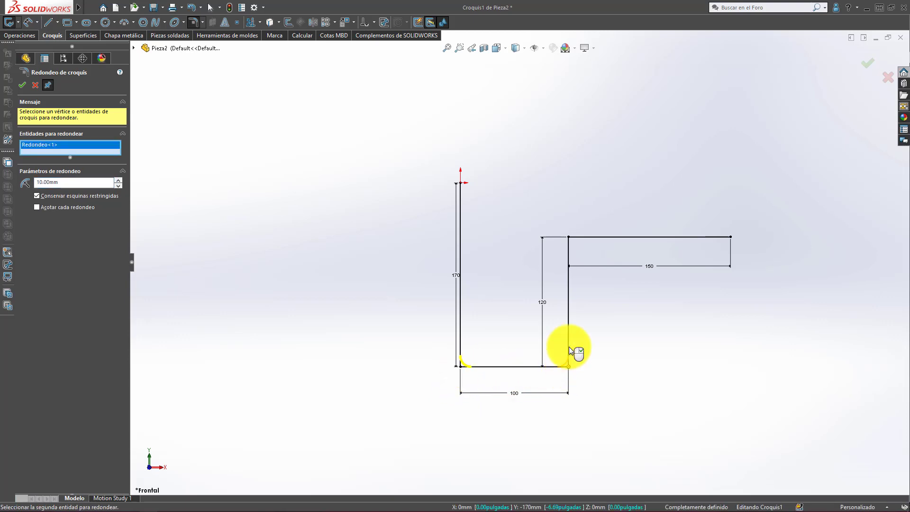
pyautogui.click(569, 237)
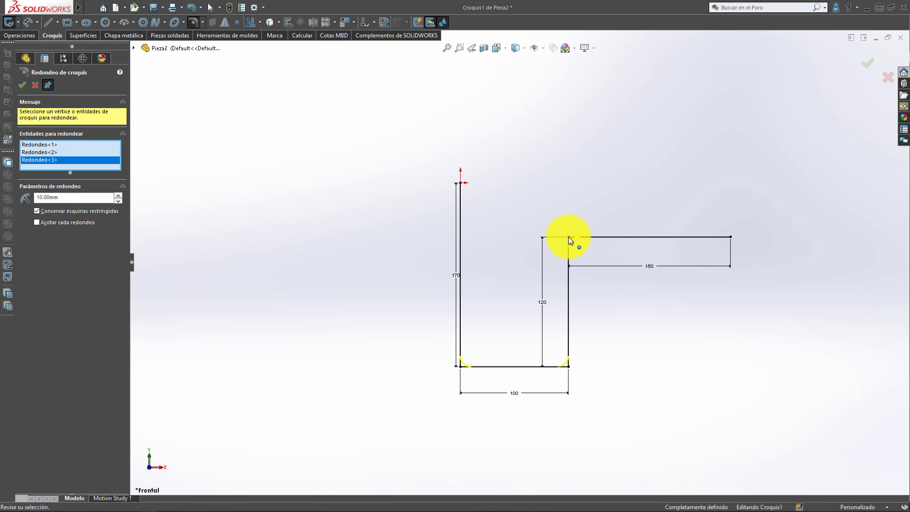
pyautogui.doubleClick(61, 197)
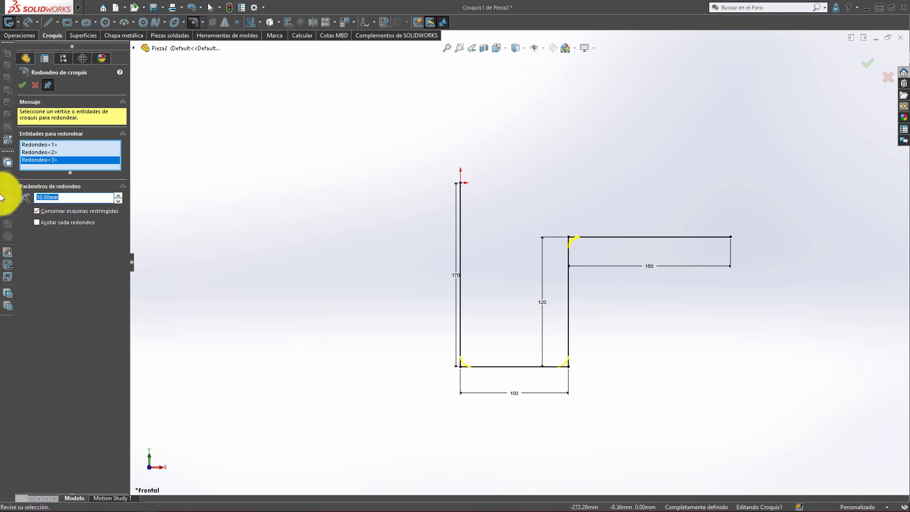
pyautogui.write('45')
pyautogui.press('Return')
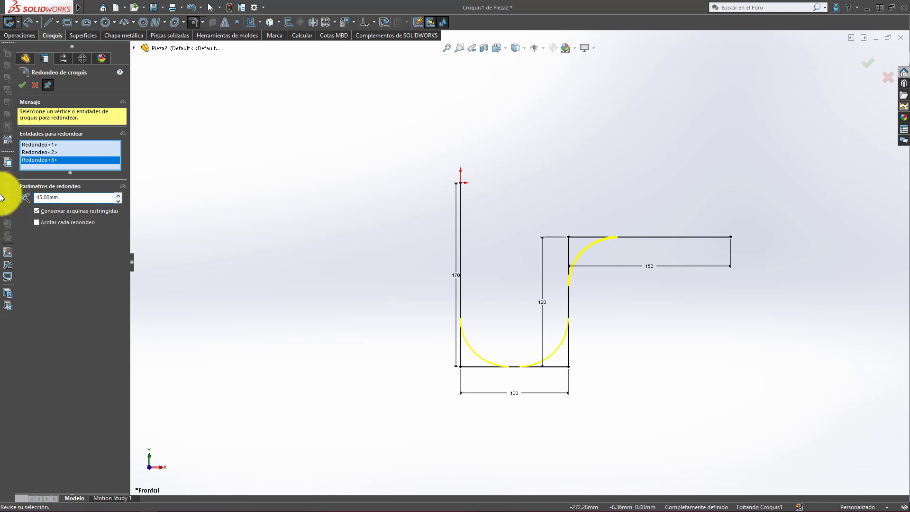
pyautogui.click(22, 86)
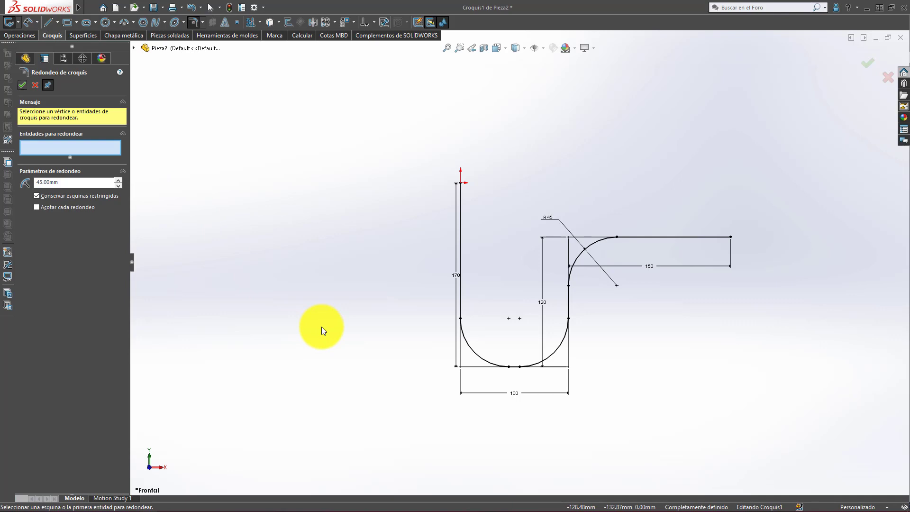
pyautogui.click(23, 85)
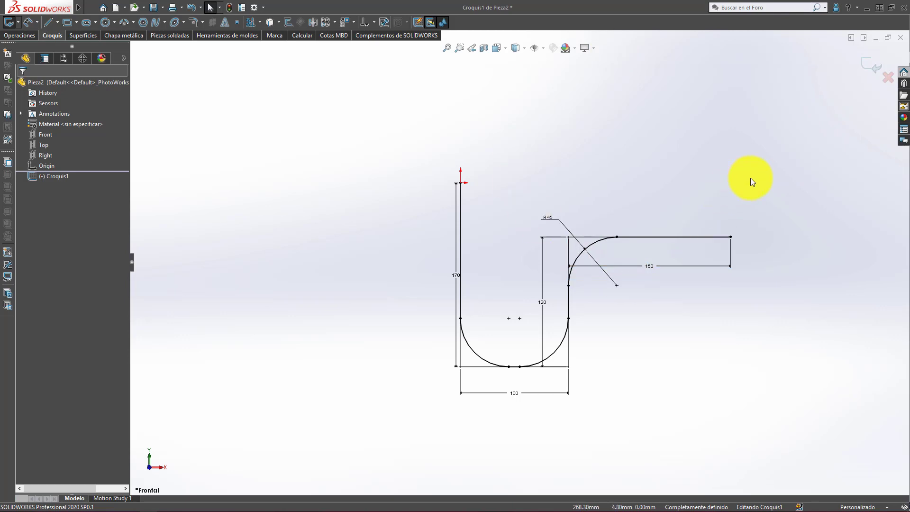
# Exit the path sketch and start a new sketch on the Top plane
pyautogui.click(868, 67)
pyautogui.press('f')
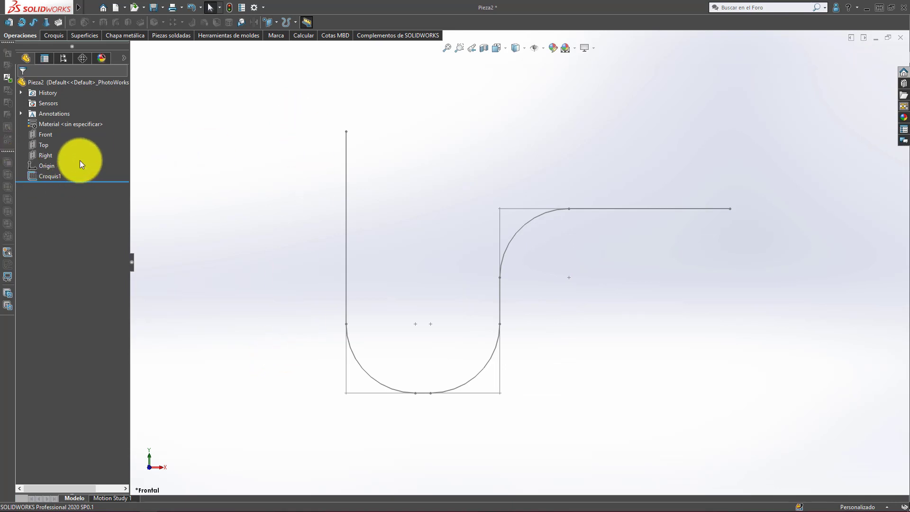
pyautogui.click(40, 144)
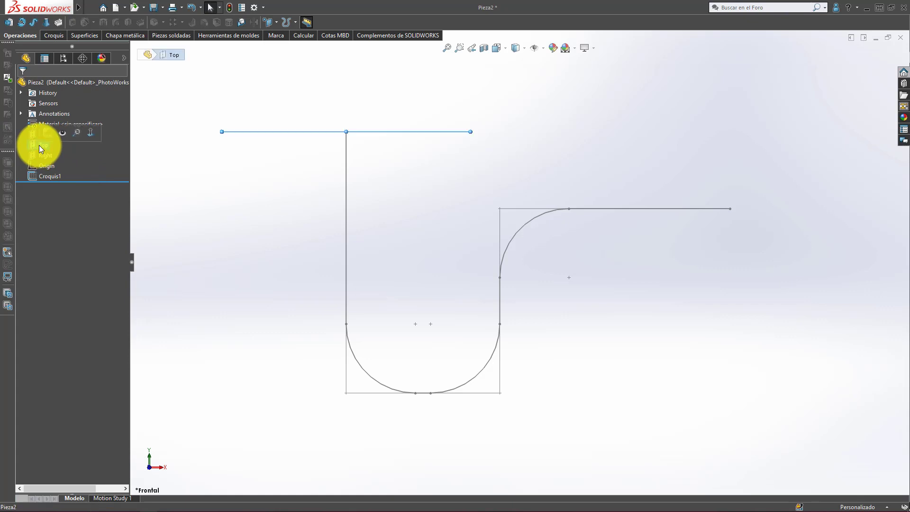
pyautogui.click(46, 133)
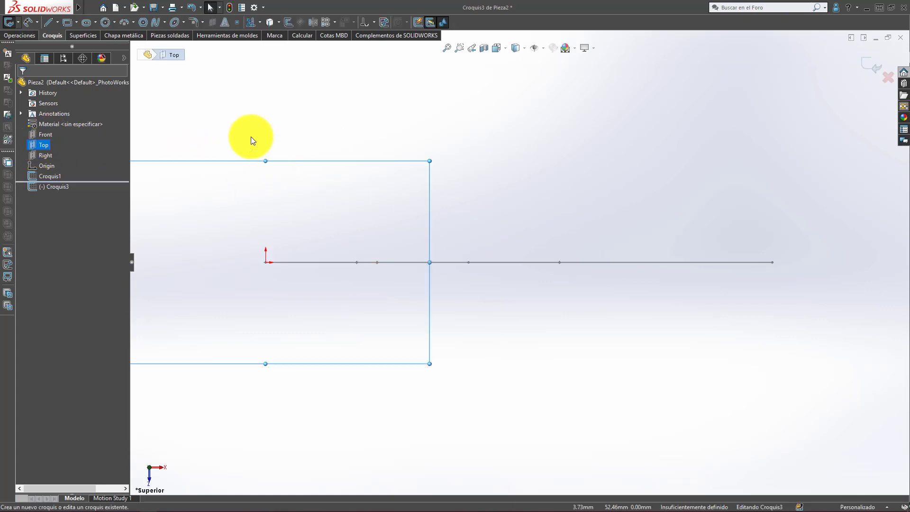
# Draw a Ø50 circle centred at the origin, exit the sketch, and orbit around both sketches
pyautogui.click(107, 23)
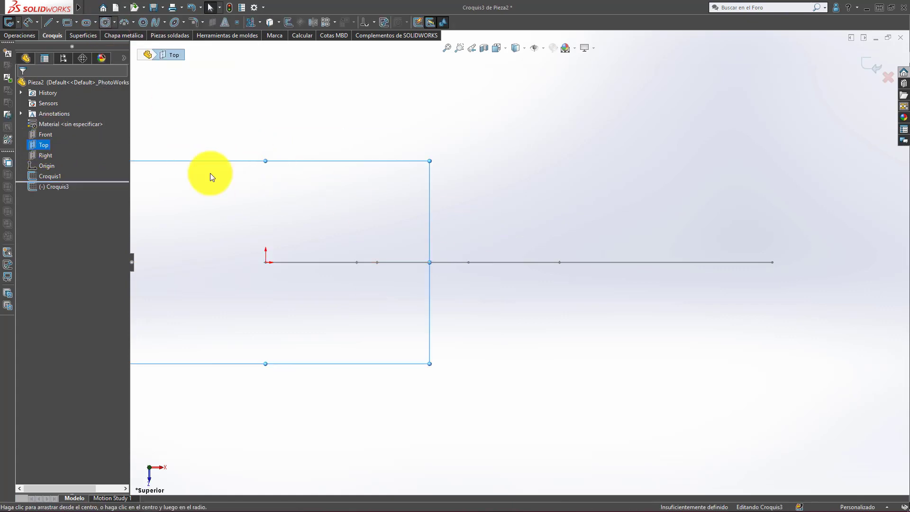
pyautogui.click(266, 262)
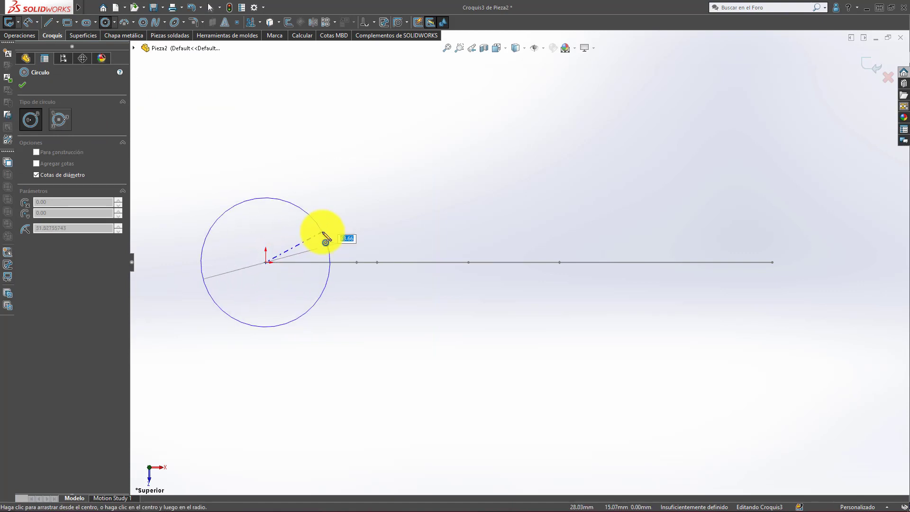
pyautogui.write('50')
pyautogui.press('Return')
pyautogui.press('Escape')
pyautogui.scroll(-3, 296, 256)
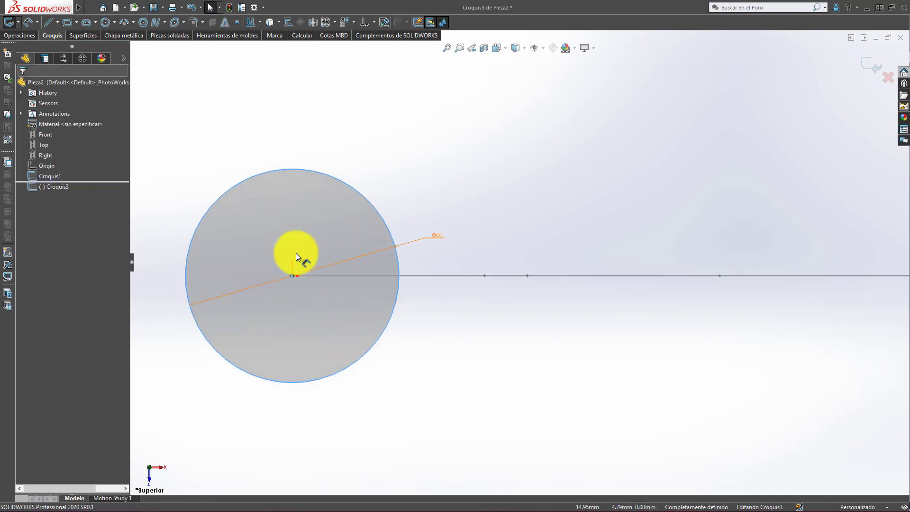
pyautogui.moveTo(408, 268)
pyautogui.mouseDown(button='middle')
pyautogui.moveTo(421, 263)
pyautogui.moveTo(426, 203)
pyautogui.mouseUp(button='middle')
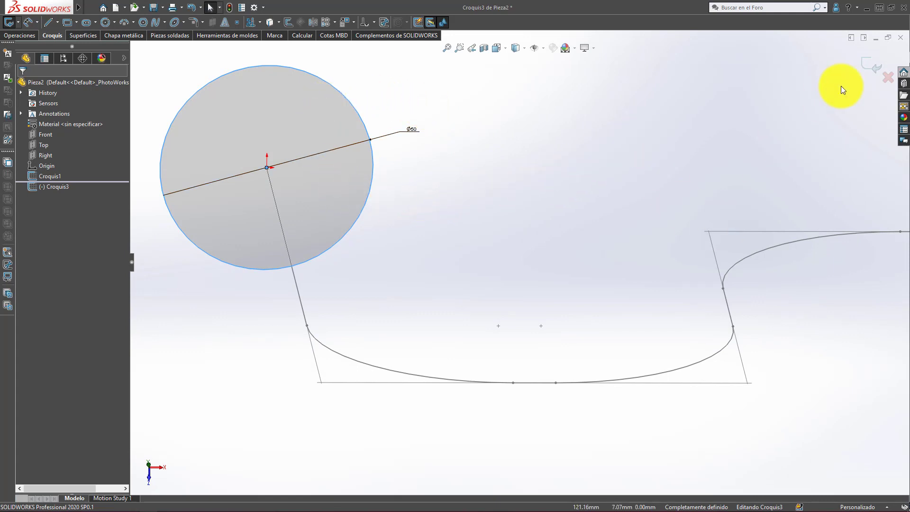
pyautogui.click(870, 62)
pyautogui.scroll(3, 464, 266)
pyautogui.moveTo(465, 265)
pyautogui.mouseDown(button='middle')
pyautogui.moveTo(520, 195)
pyautogui.moveTo(522, 159)
pyautogui.mouseUp(button='middle')
# Sweep circle Croquis3 along path Croquis1 as a 5 mm thin-walled pipe, Barrer-Lámina2
pyautogui.hotkey('ctrl', '1')
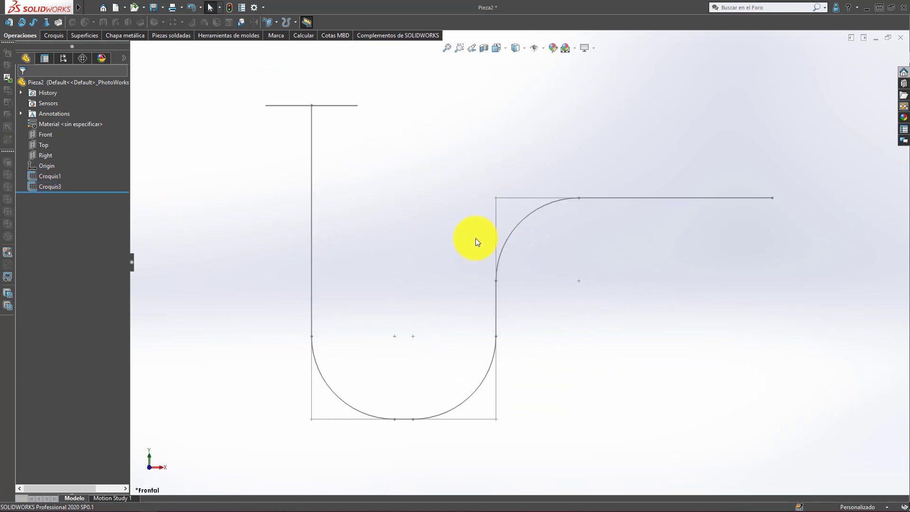
pyautogui.click(32, 23)
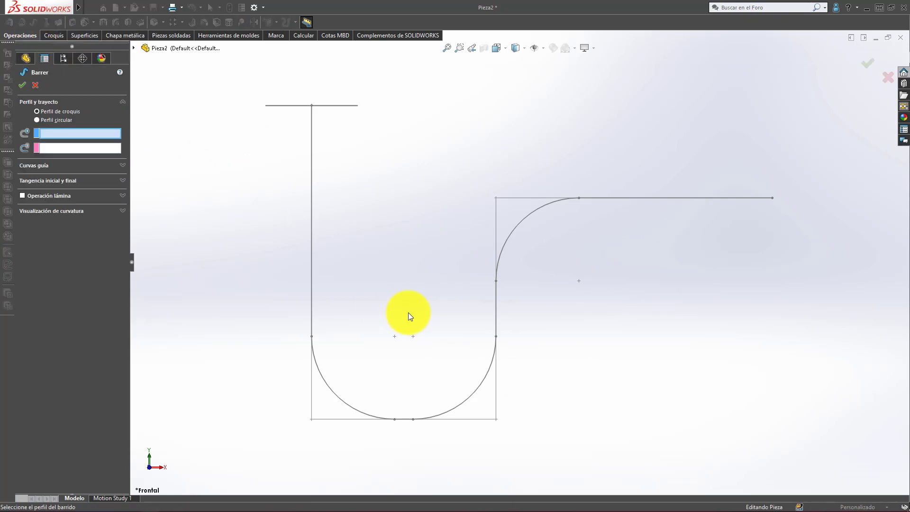
pyautogui.moveTo(338, 188); pyautogui.dragTo(338, 228, button='middle')
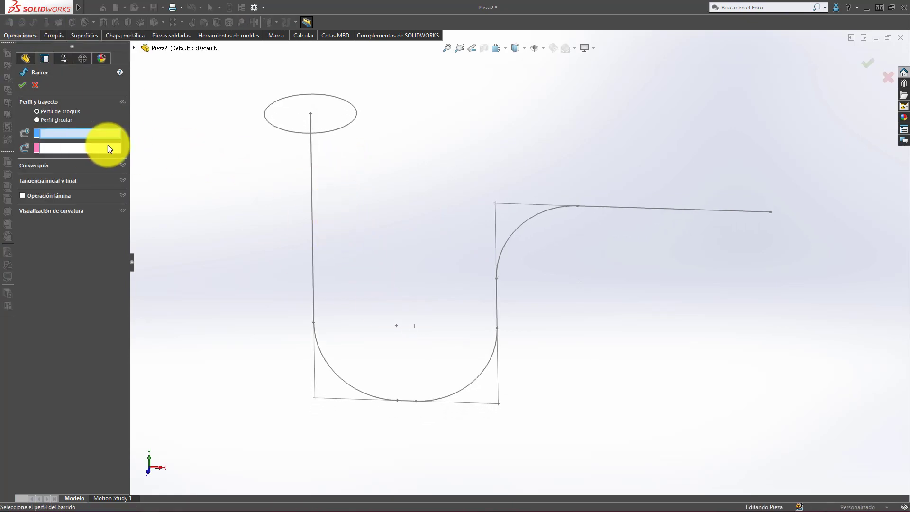
pyautogui.click(345, 127)
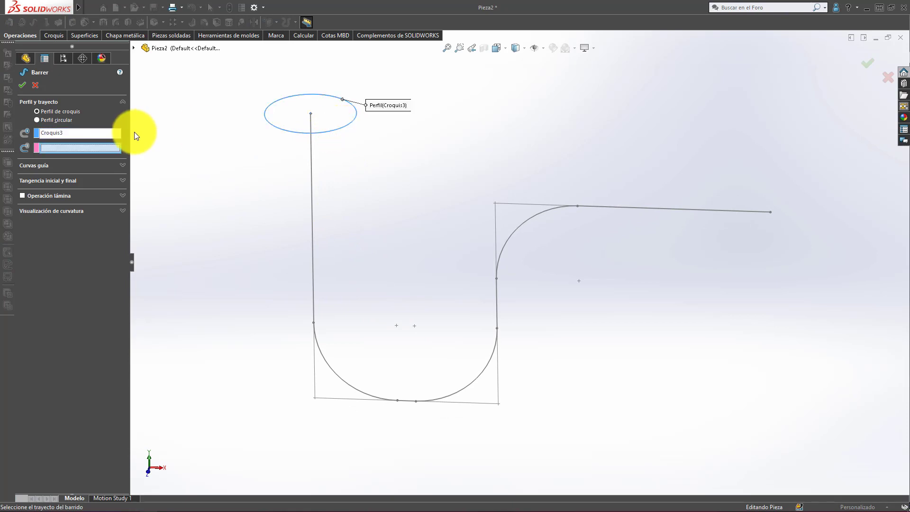
pyautogui.click(313, 206)
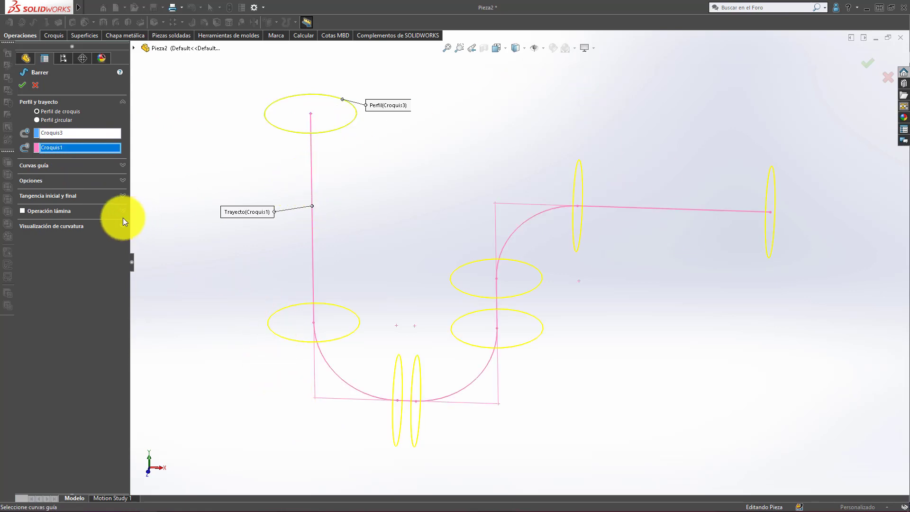
pyautogui.click(21, 211)
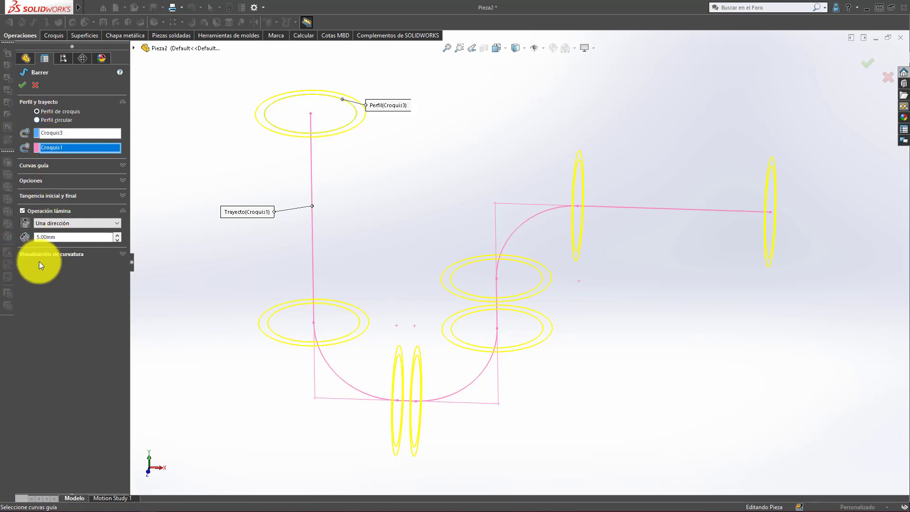
pyautogui.click(26, 226)
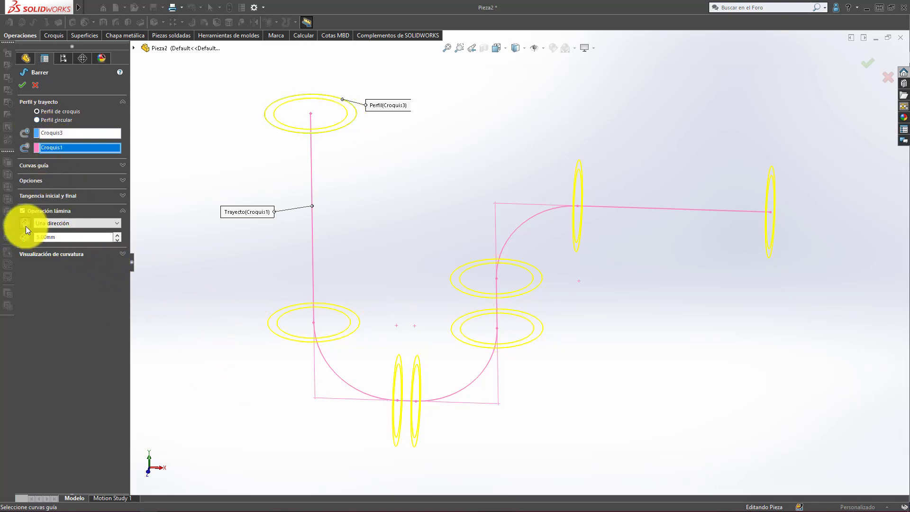
pyautogui.click(26, 226)
pyautogui.click(26, 226)
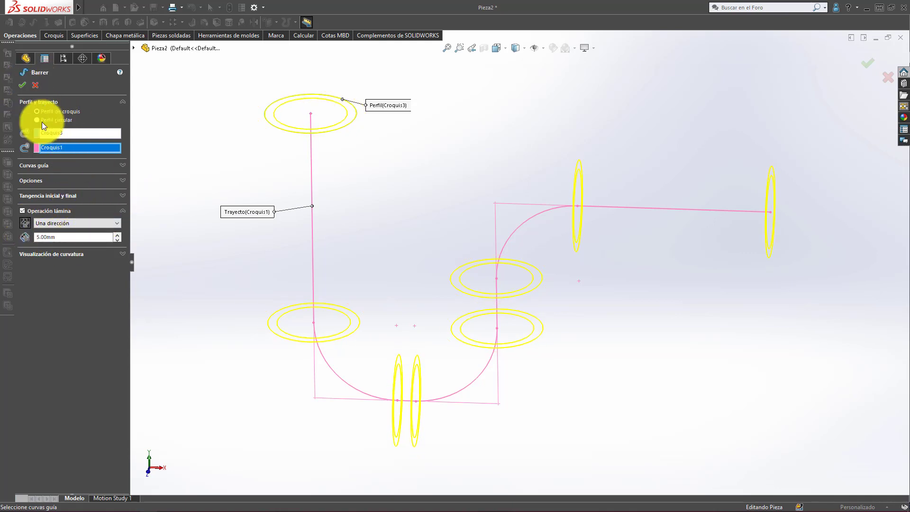
pyautogui.click(22, 85)
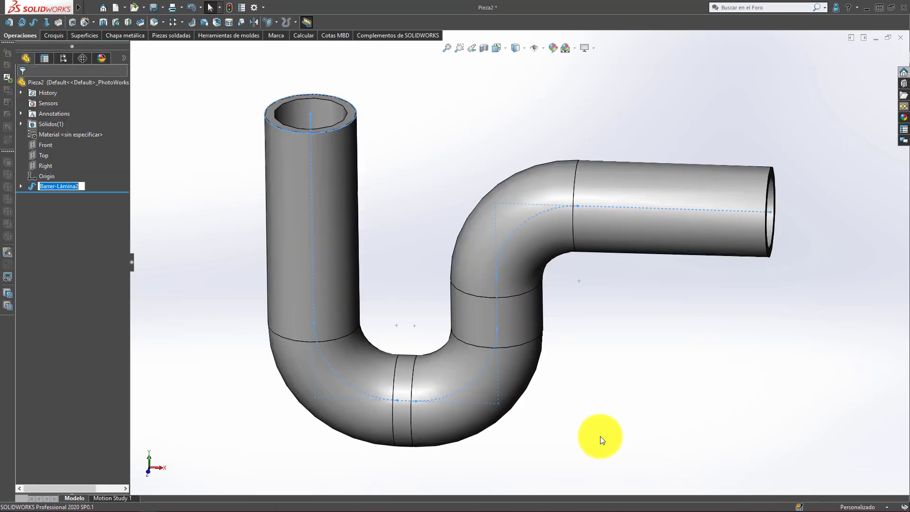
pyautogui.moveTo(375, 150)
pyautogui.mouseDown(button='middle')
pyautogui.moveTo(365, 361)
pyautogui.moveTo(350, 157)
pyautogui.moveTo(255, 203)
pyautogui.moveTo(286, 222)
pyautogui.moveTo(366, 118)
pyautogui.moveTo(379, 155)
pyautogui.moveTo(352, 280)
pyautogui.mouseUp(button='middle')
pyautogui.scroll(-4, 349, 136)
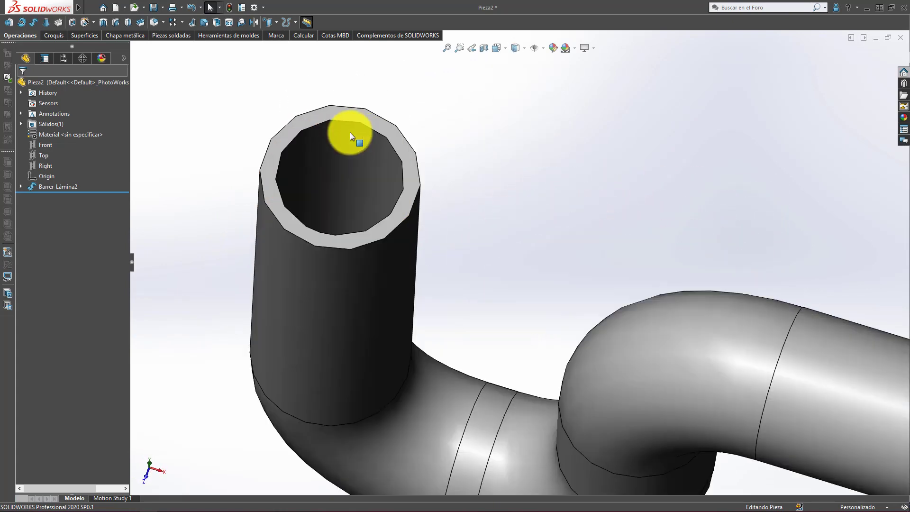
pyautogui.moveTo(351, 133)
pyautogui.mouseDown(button='middle')
pyautogui.moveTo(356, 183)
pyautogui.moveTo(331, 199)
pyautogui.moveTo(386, 213)
pyautogui.moveTo(487, 273)
pyautogui.moveTo(495, 162)
pyautogui.moveTo(522, 108)
pyautogui.moveTo(492, 142)
pyautogui.moveTo(504, 164)
pyautogui.mouseUp(button='middle')
pyautogui.scroll(5, 386, 213)
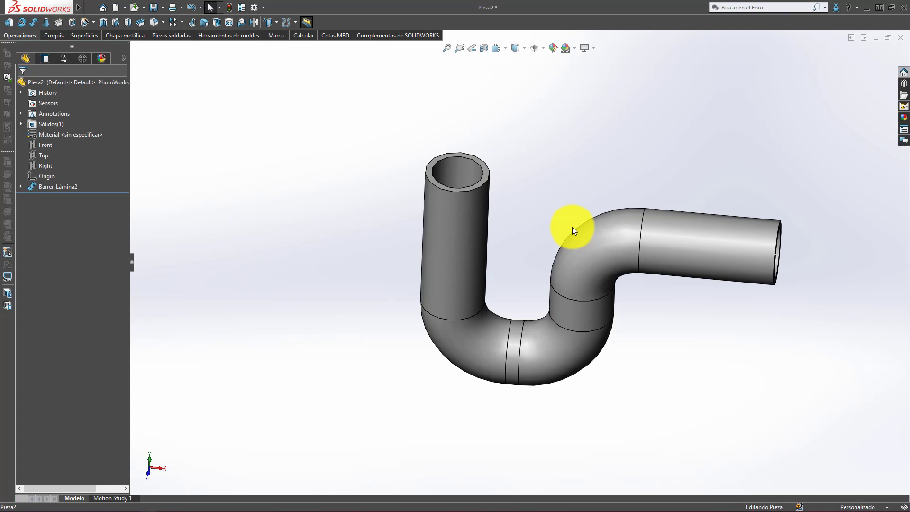
# Inspect the finished pipe from several angles, then create the new empty part Pieza3
pyautogui.moveTo(610, 287)
pyautogui.mouseDown(button='middle')
pyautogui.moveTo(508, 254)
pyautogui.moveTo(605, 247)
pyautogui.moveTo(556, 207)
pyautogui.moveTo(615, 179)
pyautogui.moveTo(530, 257)
pyautogui.moveTo(587, 264)
pyautogui.moveTo(646, 246)
pyautogui.moveTo(551, 244)
pyautogui.moveTo(641, 238)
pyautogui.moveTo(544, 226)
pyautogui.moveTo(610, 270)
pyautogui.moveTo(595, 248)
pyautogui.moveTo(640, 244)
pyautogui.moveTo(570, 260)
pyautogui.moveTo(640, 234)
pyautogui.moveTo(563, 258)
pyautogui.moveTo(616, 242)
pyautogui.moveTo(600, 255)
pyautogui.mouseUp(button='middle')
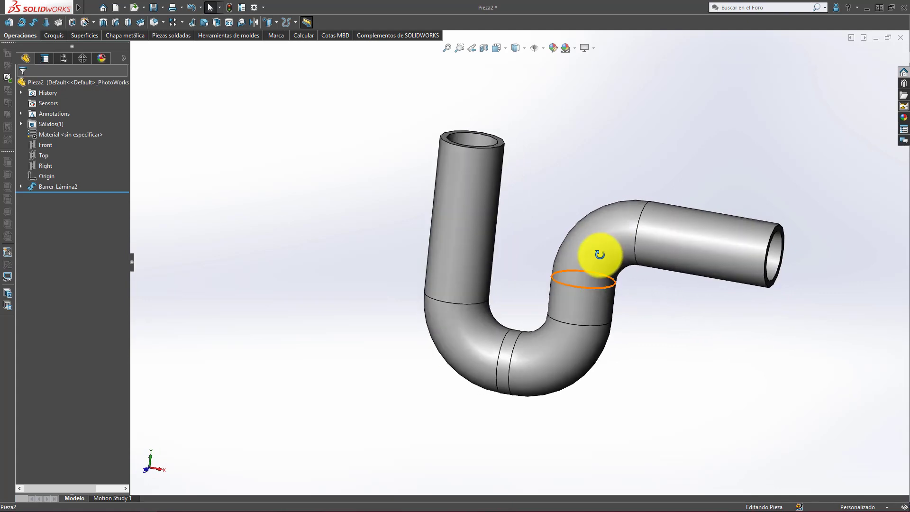
pyautogui.moveTo(518, 228)
pyautogui.mouseDown(button='middle')
pyautogui.moveTo(603, 192)
pyautogui.moveTo(671, 248)
pyautogui.moveTo(535, 286)
pyautogui.moveTo(580, 315)
pyautogui.moveTo(479, 227)
pyautogui.mouseUp(button='middle')
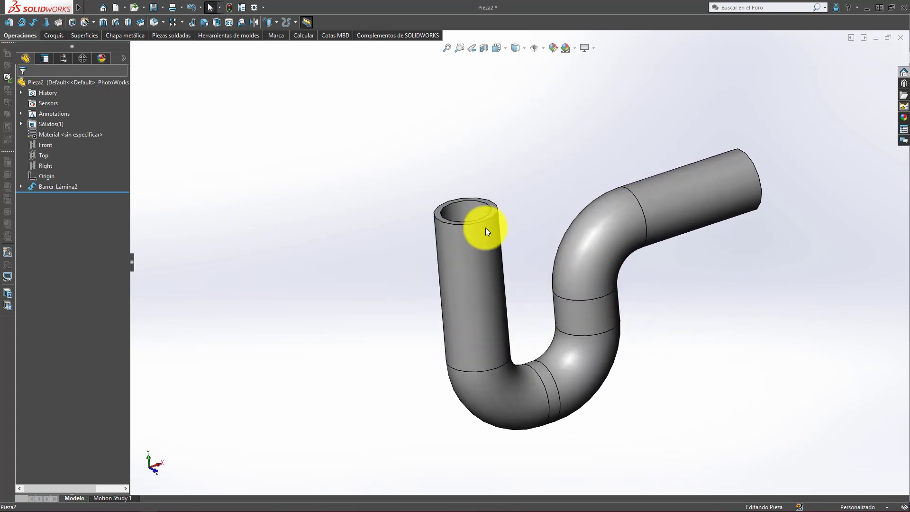
pyautogui.scroll(-3, 479, 227)
pyautogui.scroll(-3, 463, 213)
pyautogui.moveTo(478, 287)
pyautogui.mouseDown(button='middle')
pyautogui.moveTo(481, 398)
pyautogui.moveTo(476, 322)
pyautogui.mouseUp(button='middle')
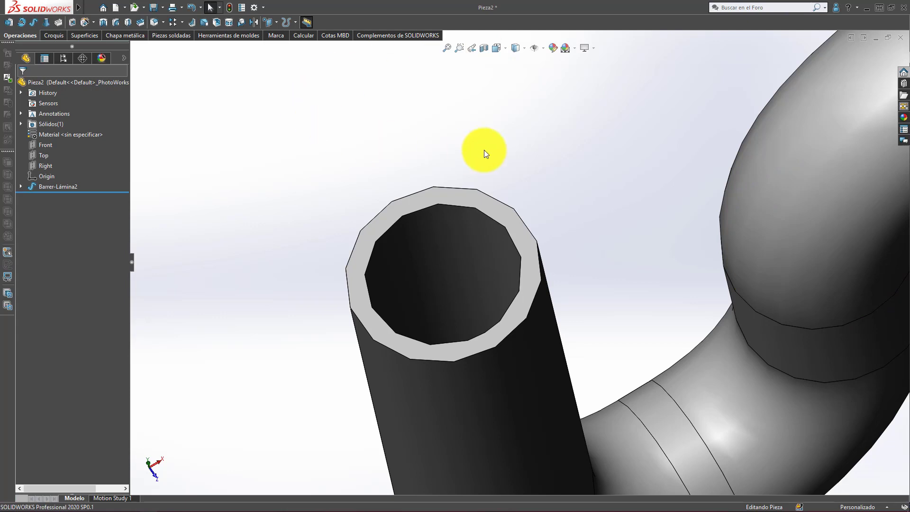
pyautogui.hotkey('ctrl', 'n')
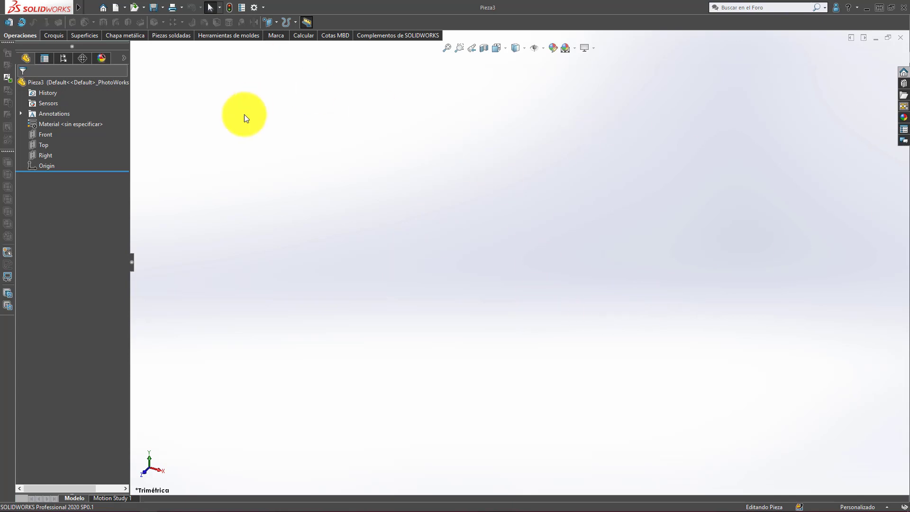
# Start a new sketch on the Top plane using the centre-rectangle tool
pyautogui.click(44, 146)
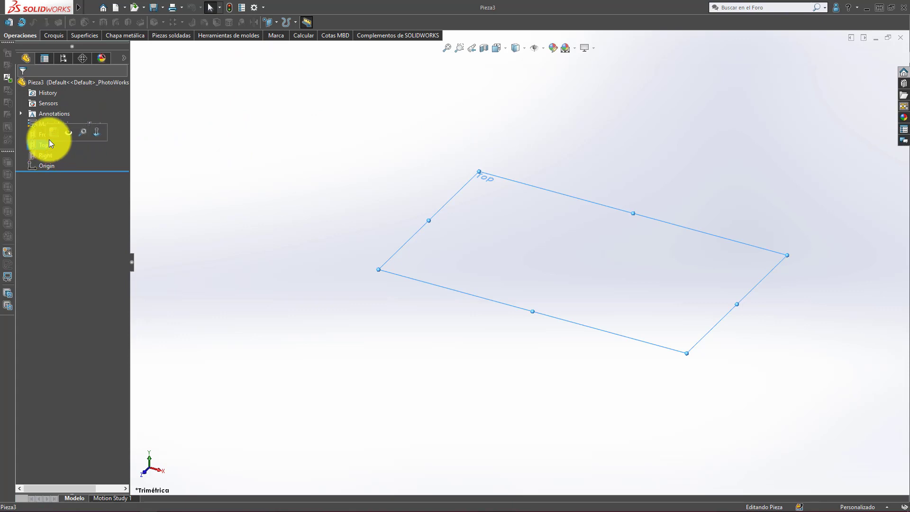
pyautogui.click(52, 134)
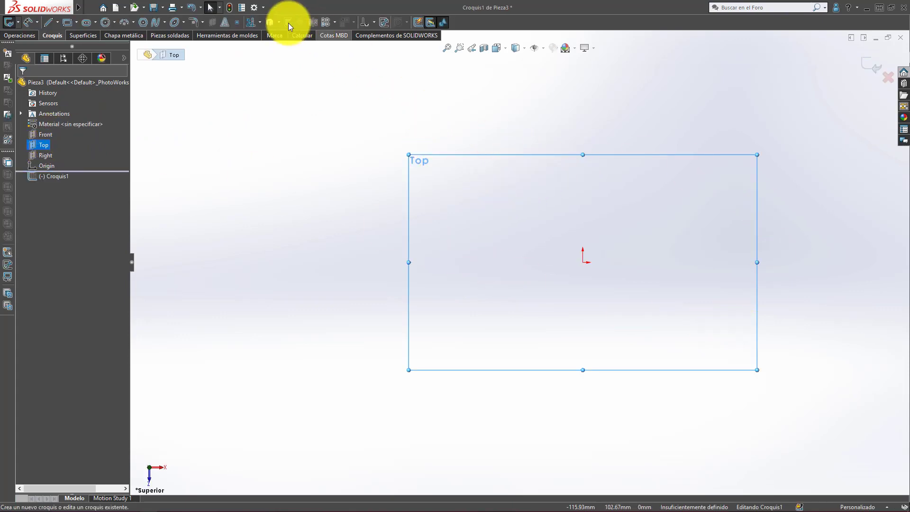
pyautogui.click(78, 22)
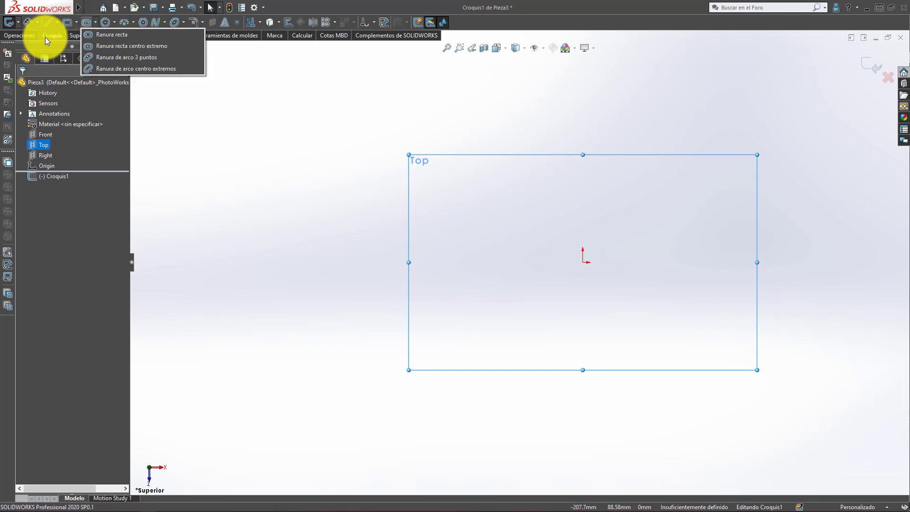
pyautogui.moveTo(67, 22)
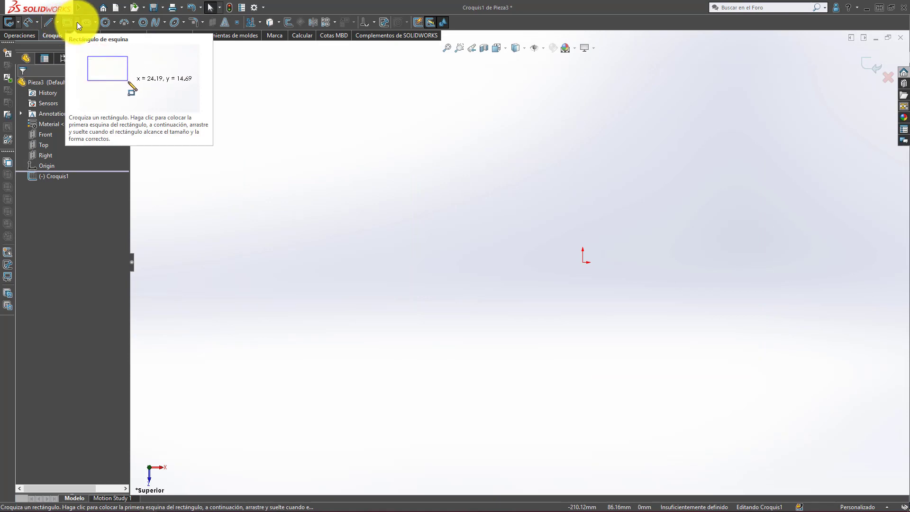
pyautogui.click(77, 22)
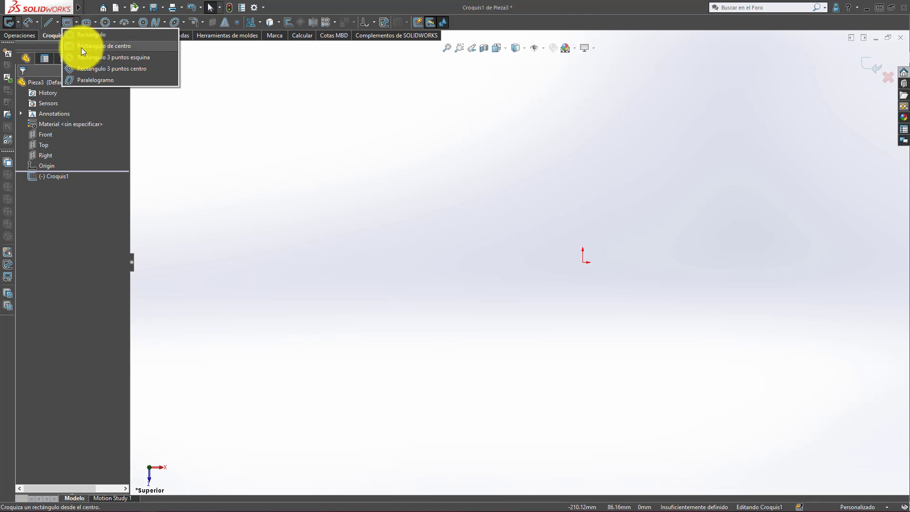
pyautogui.click(81, 48)
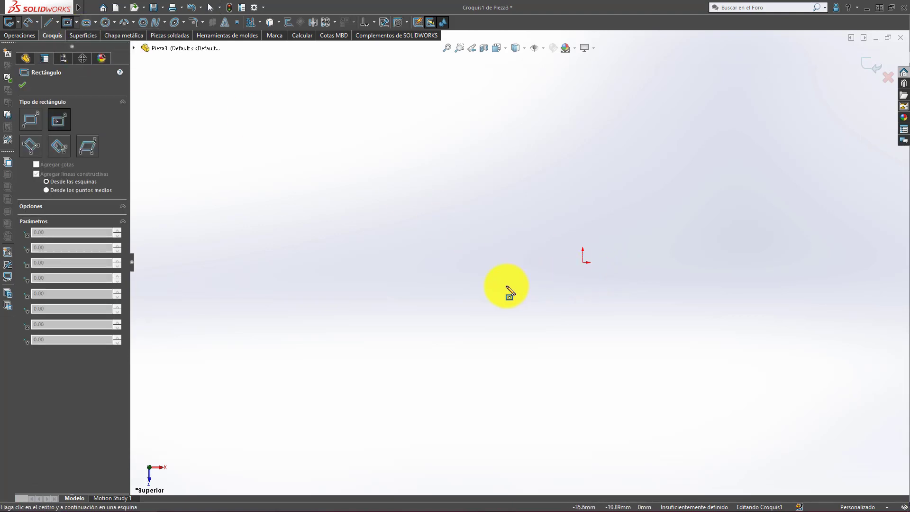
# Draw a 200 mm square centred on the origin and close sketch Croquis1
pyautogui.click(583, 263)
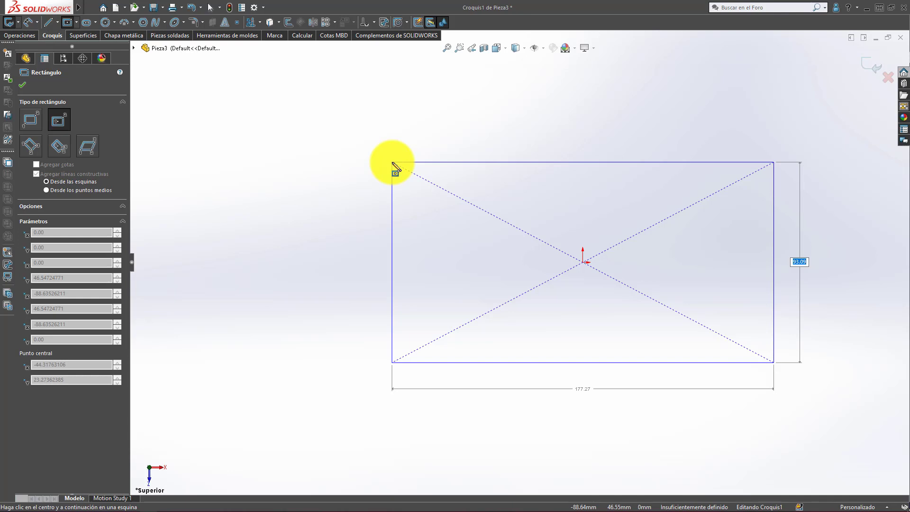
pyautogui.write('200')
pyautogui.press('Return')
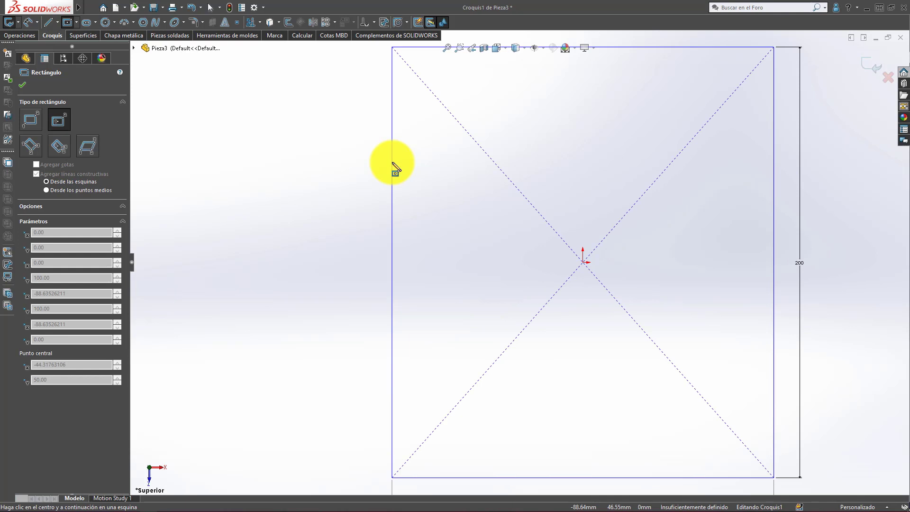
pyautogui.click(332, 164)
pyautogui.press('Escape')
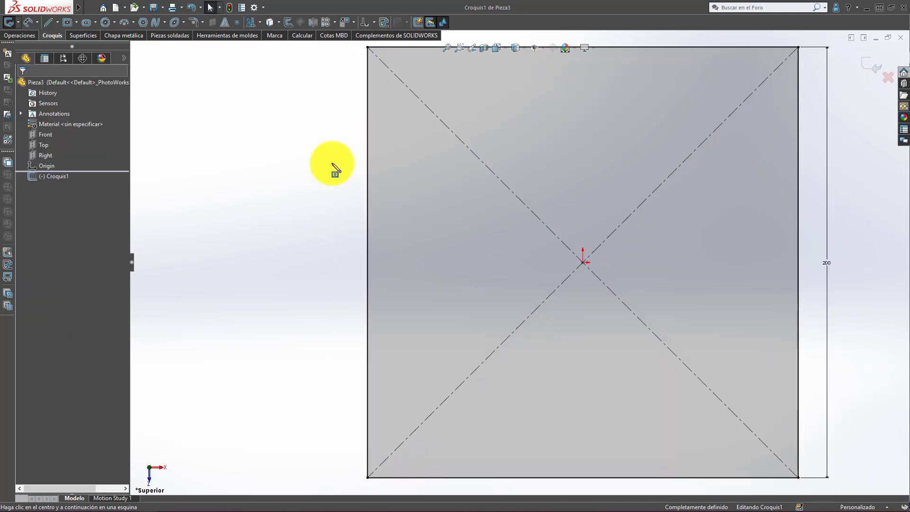
pyautogui.press('f')
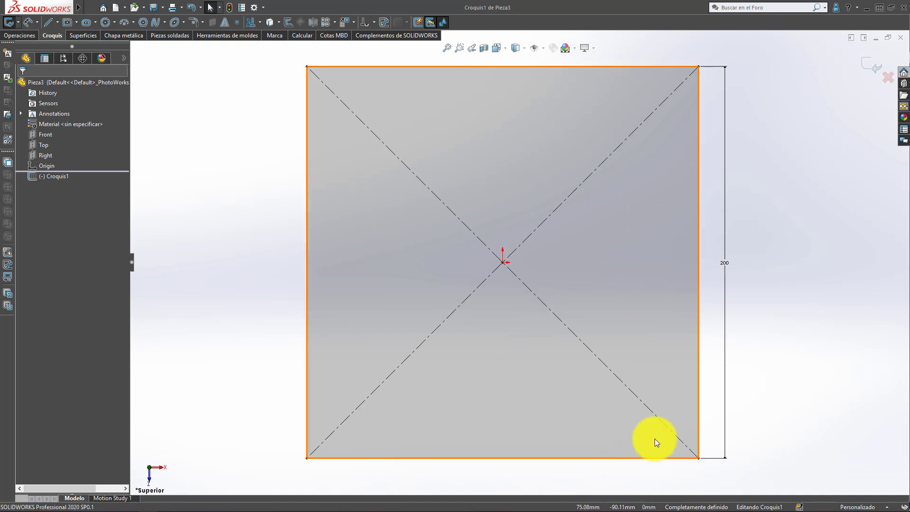
pyautogui.click(872, 68)
pyautogui.click(271, 210)
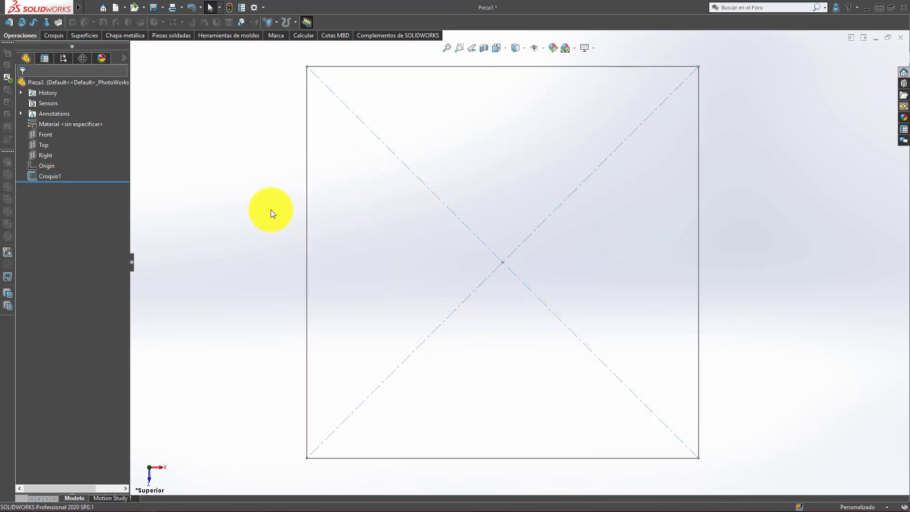
# On the Right plane, draw a 100 mm horizontal construction line starting at the origin
pyautogui.hotkey('ctrl', '1')
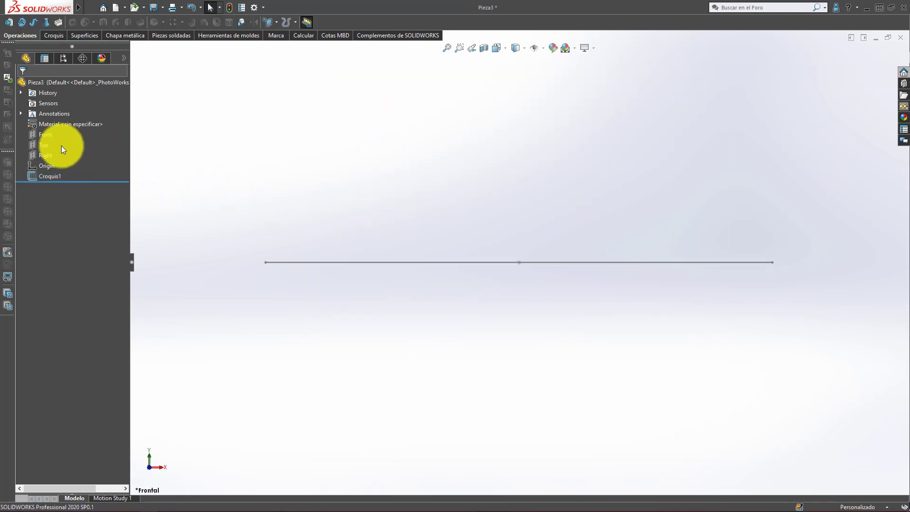
pyautogui.click(41, 154)
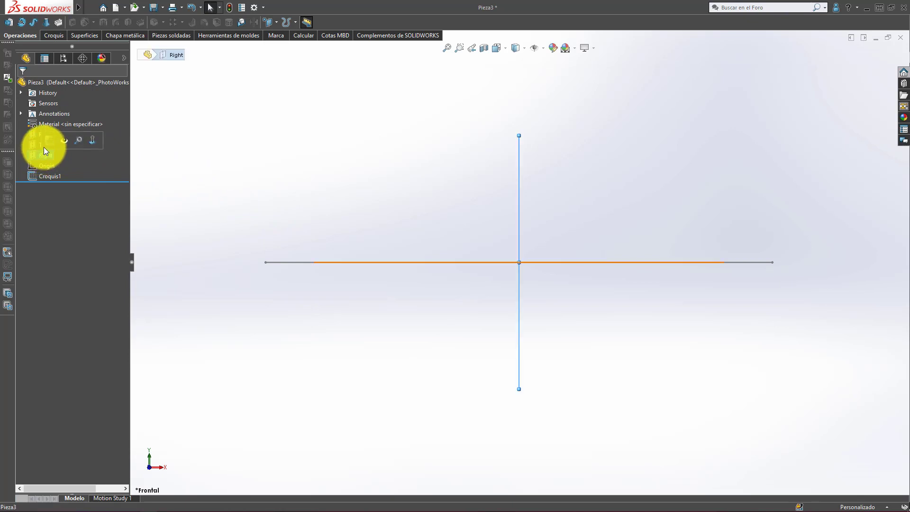
pyautogui.click(47, 137)
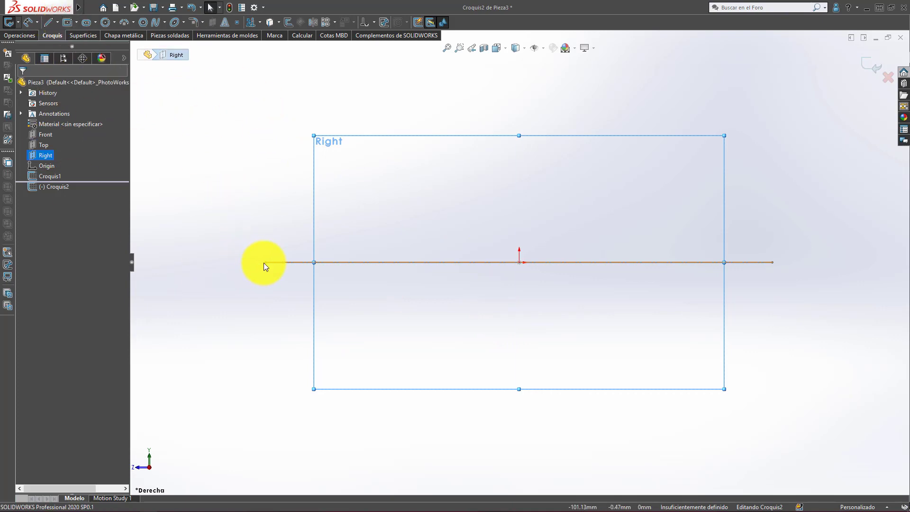
pyautogui.click(56, 23)
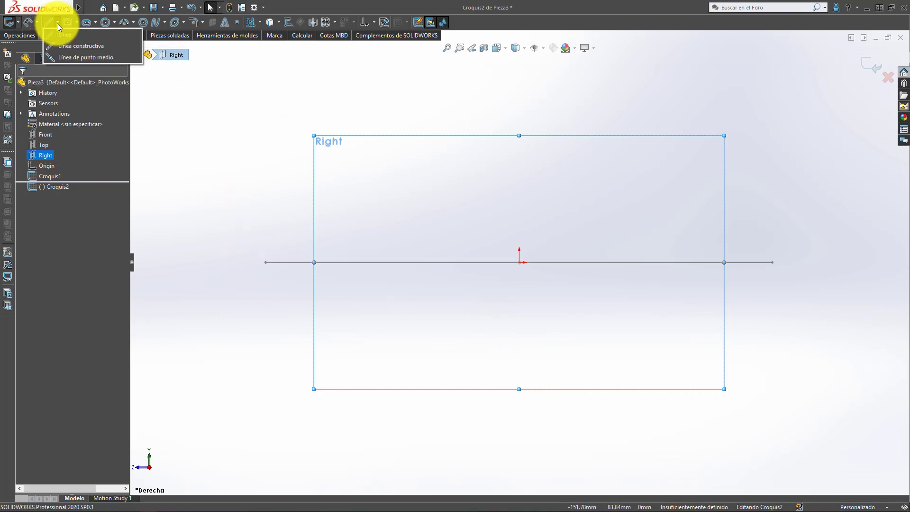
pyautogui.click(519, 262)
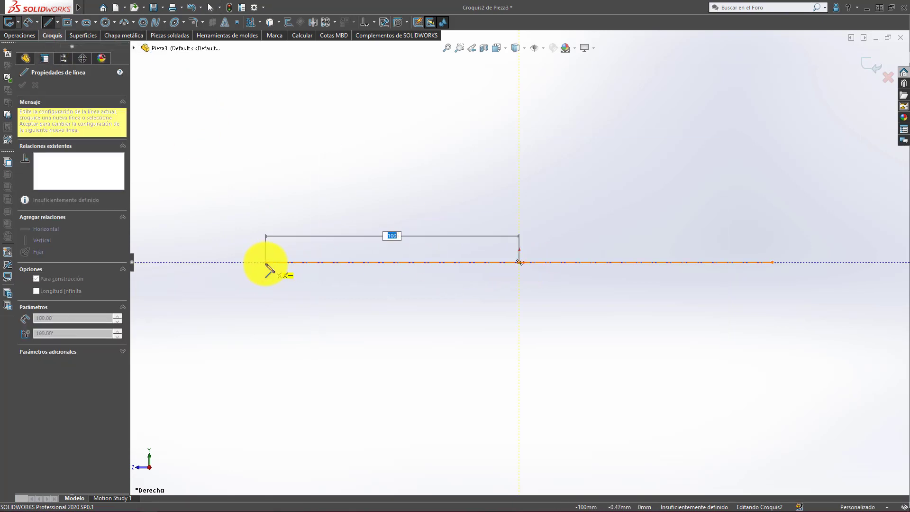
pyautogui.write('100')
pyautogui.press('Return')
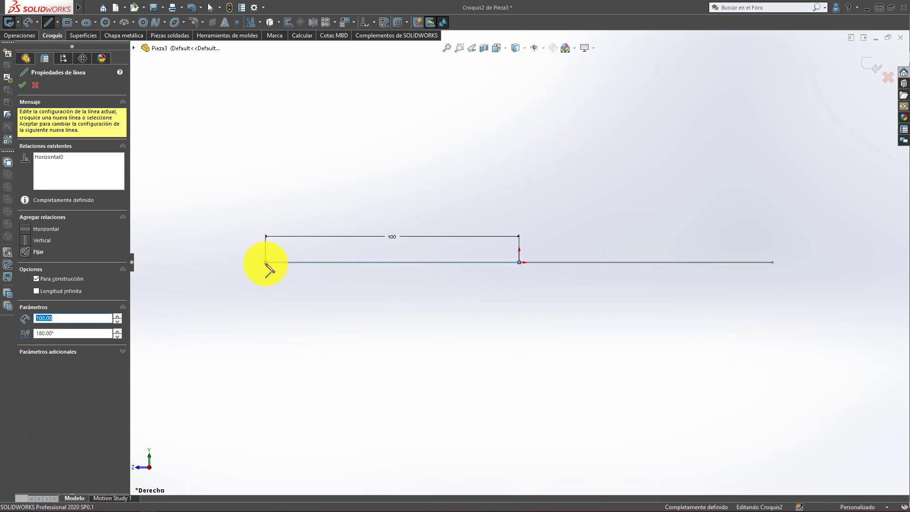
pyautogui.press('Escape')
pyautogui.scroll(-2, 265, 263)
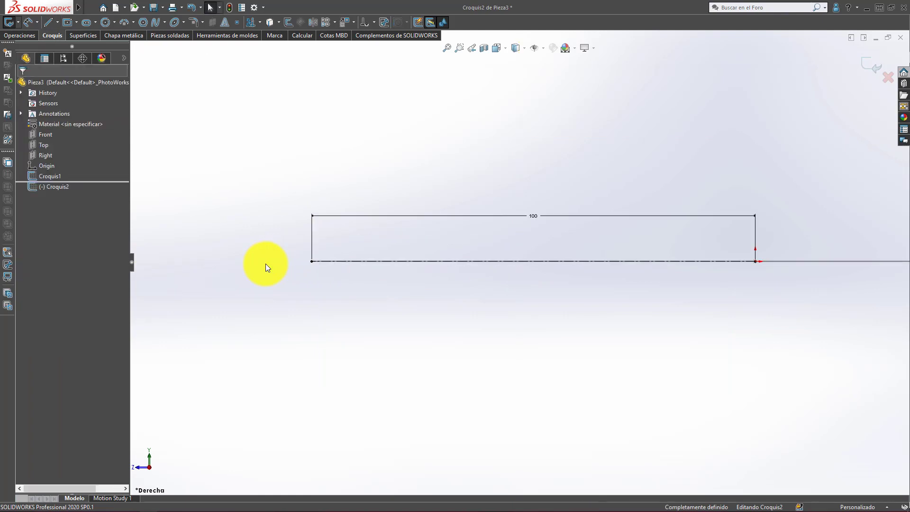
# Draw a 30 × 20 mm centre rectangle at the construction line's end and close Croquis2
pyautogui.click(69, 21)
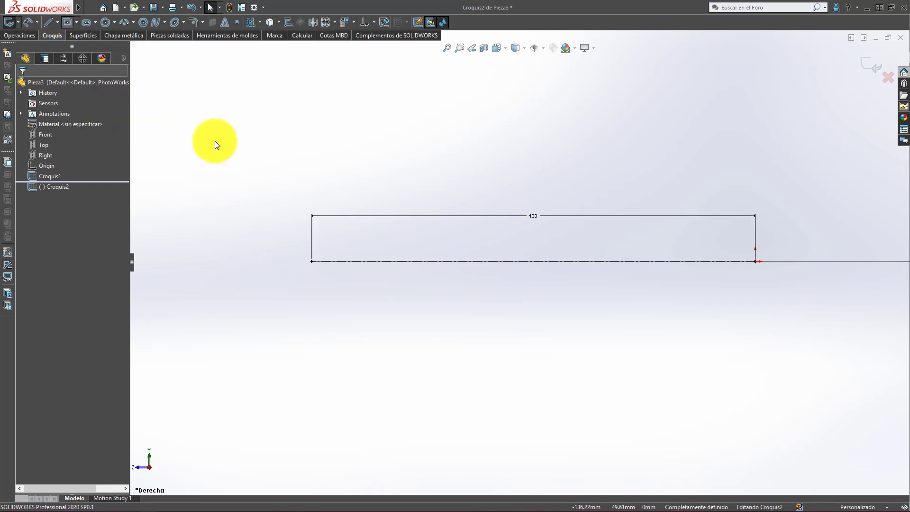
pyautogui.click(311, 261)
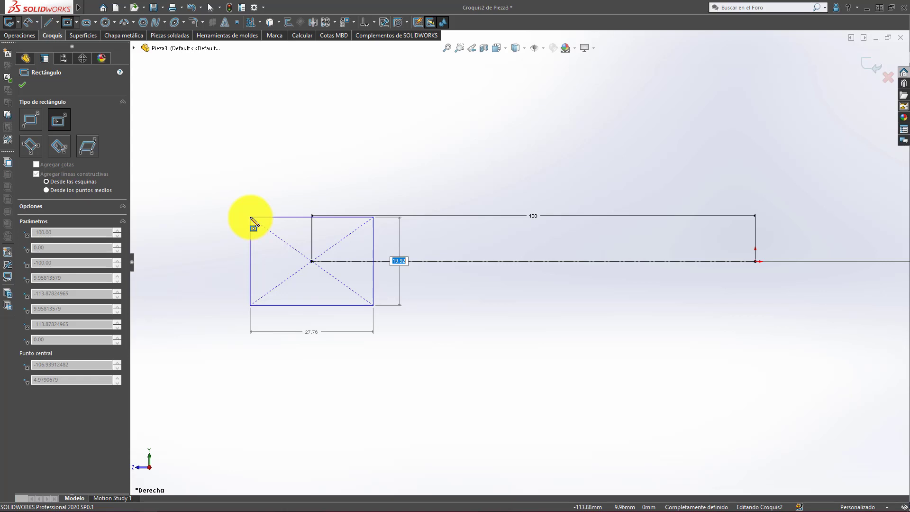
pyautogui.write('20')
pyautogui.press('Tab')
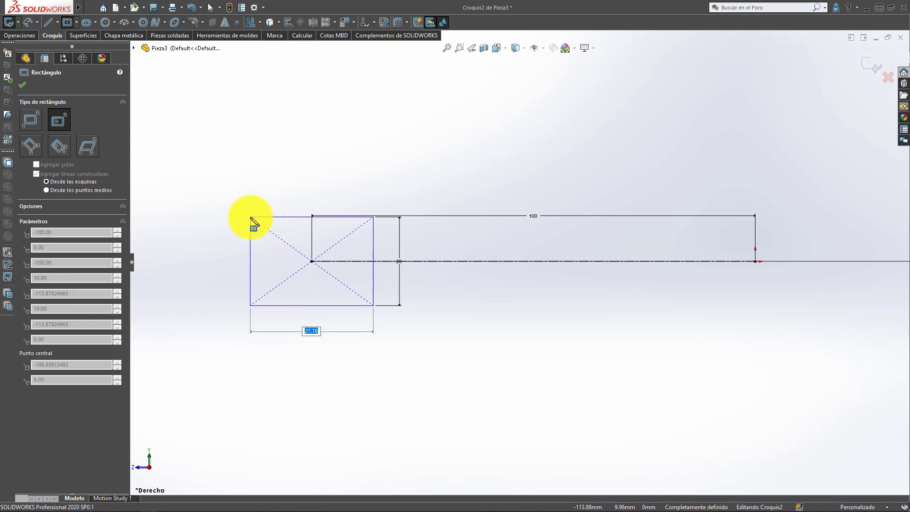
pyautogui.write('30')
pyautogui.press('Return')
pyautogui.press('Escape')
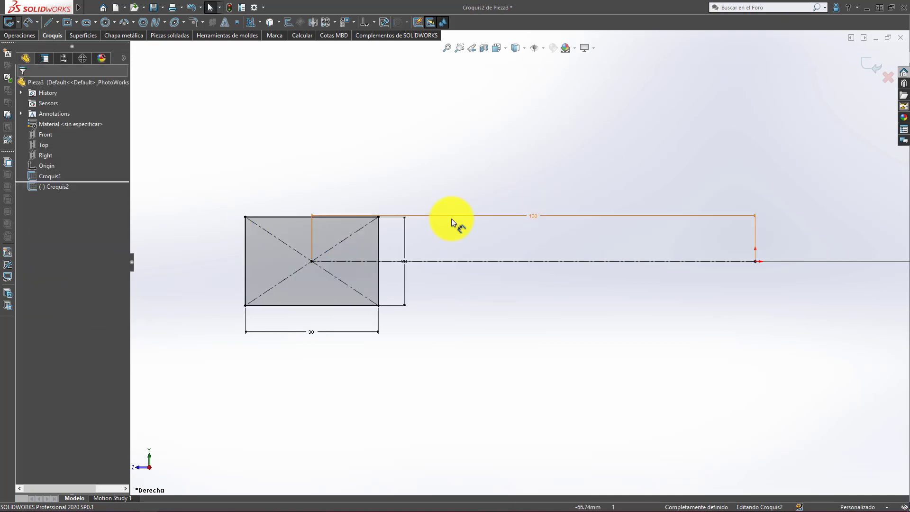
pyautogui.scroll(4, 471, 252)
pyautogui.moveTo(471, 251)
pyautogui.mouseDown(button='middle')
pyautogui.moveTo(414, 306)
pyautogui.moveTo(447, 316)
pyautogui.moveTo(469, 289)
pyautogui.mouseUp(button='middle')
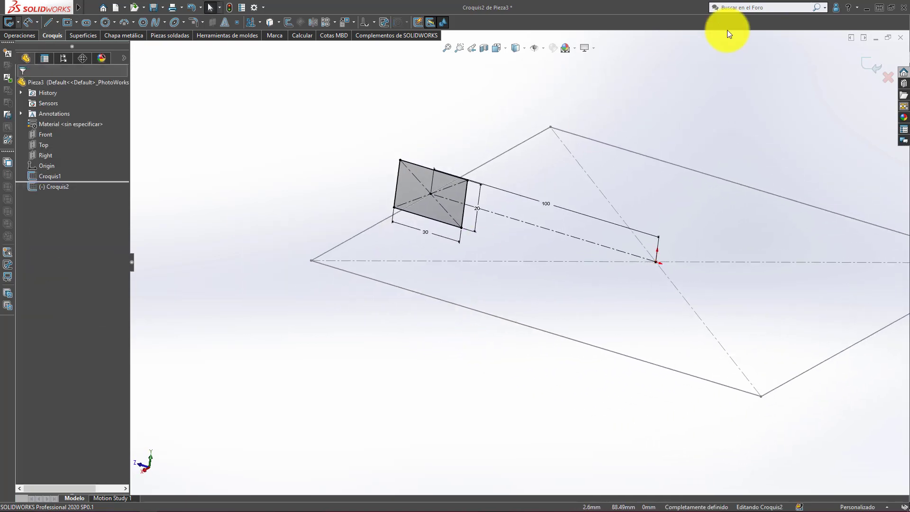
pyautogui.click(871, 67)
# Sweep rectangle profile Croquis2 along square path Croquis1 to create frame Barrer1
pyautogui.click(723, 94)
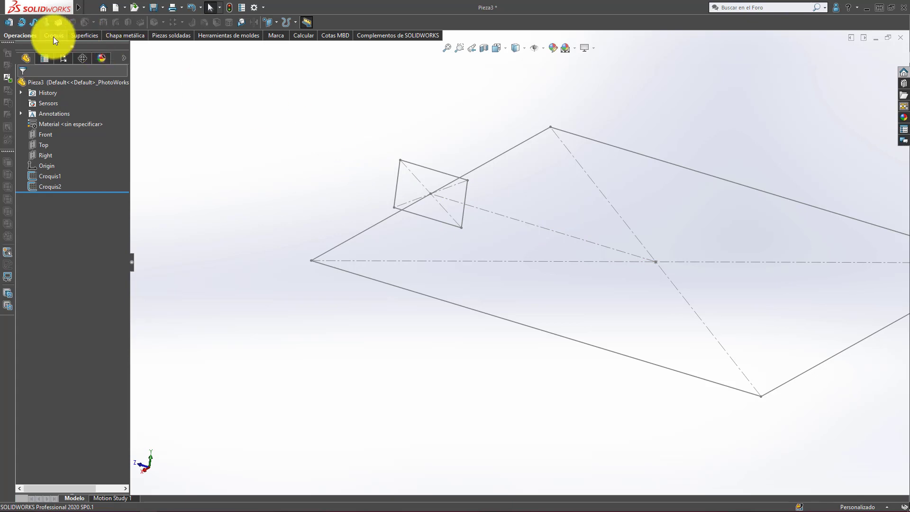
pyautogui.click(32, 27)
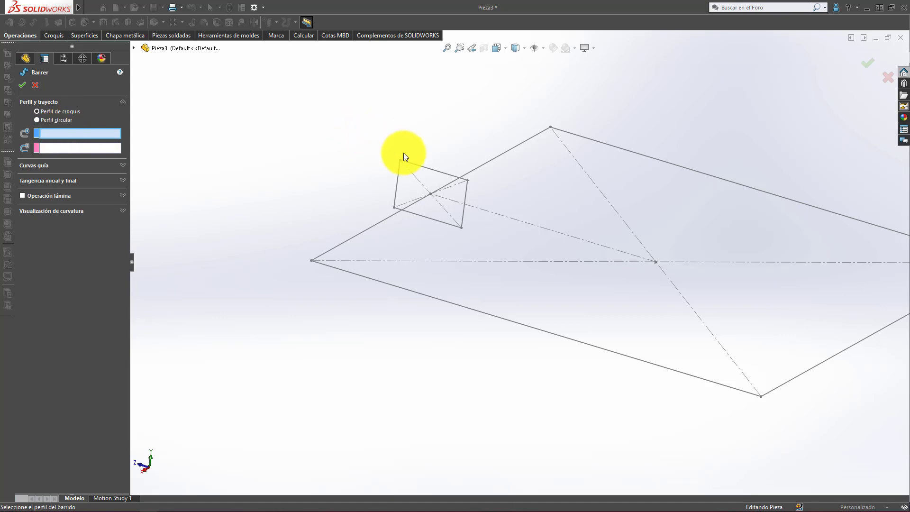
pyautogui.click(411, 164)
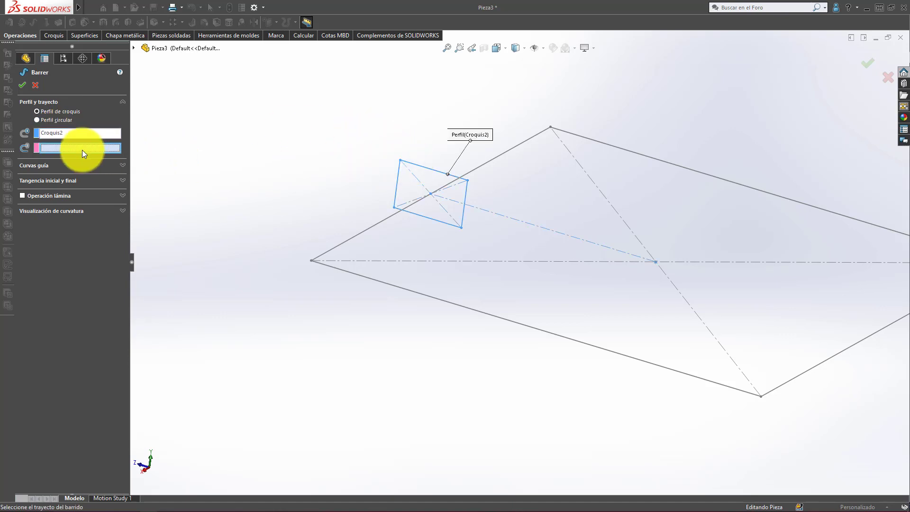
pyautogui.click(367, 234)
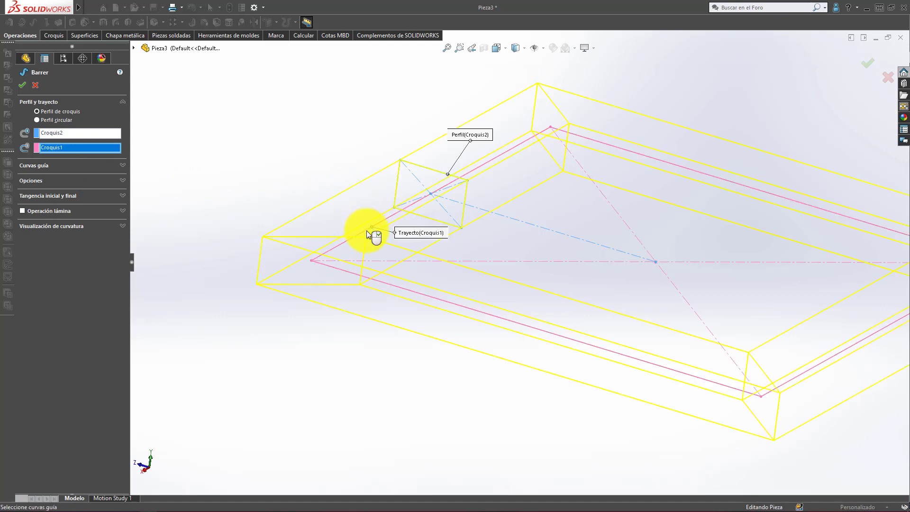
pyautogui.rightClick(367, 234)
pyautogui.scroll(2, 357, 192)
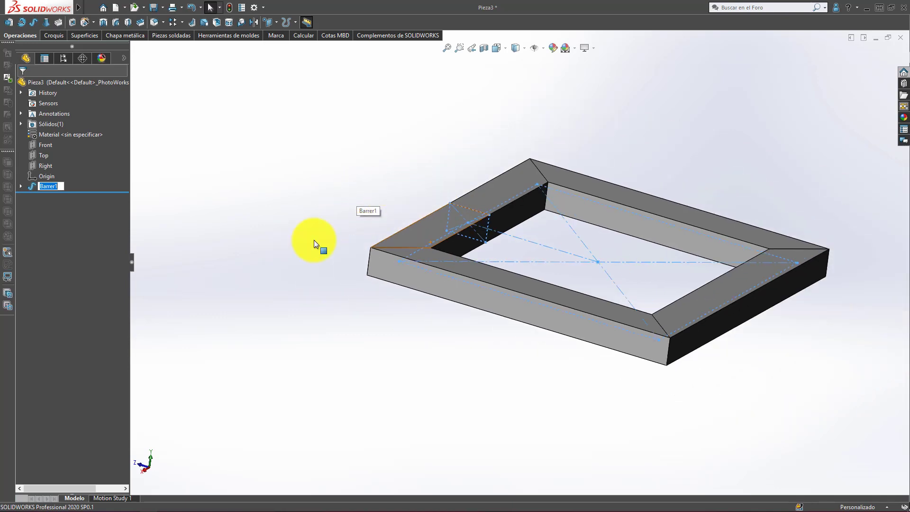
pyautogui.moveTo(407, 201)
pyautogui.mouseDown(button='middle')
pyautogui.moveTo(331, 361)
pyautogui.moveTo(355, 304)
pyautogui.moveTo(350, 235)
pyautogui.mouseUp(button='middle')
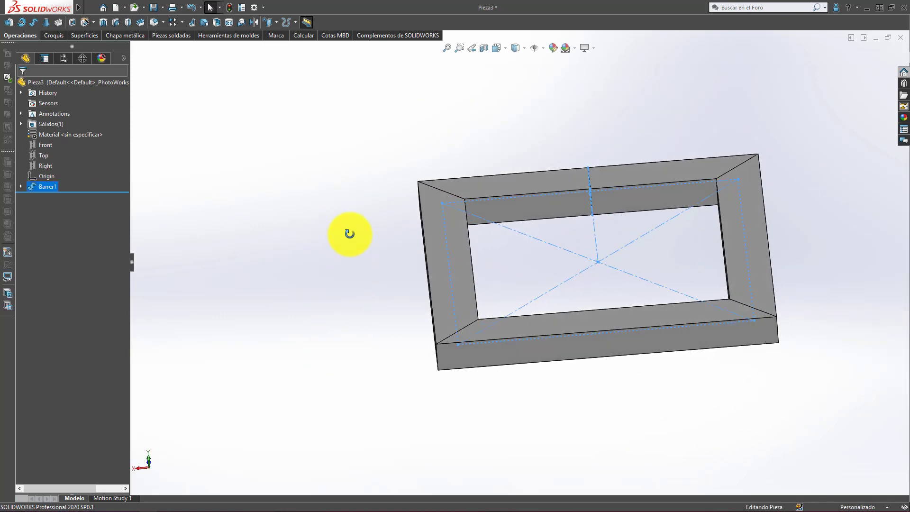
pyautogui.hotkey('ctrl', '1')
pyautogui.hotkey('ctrl', '5')
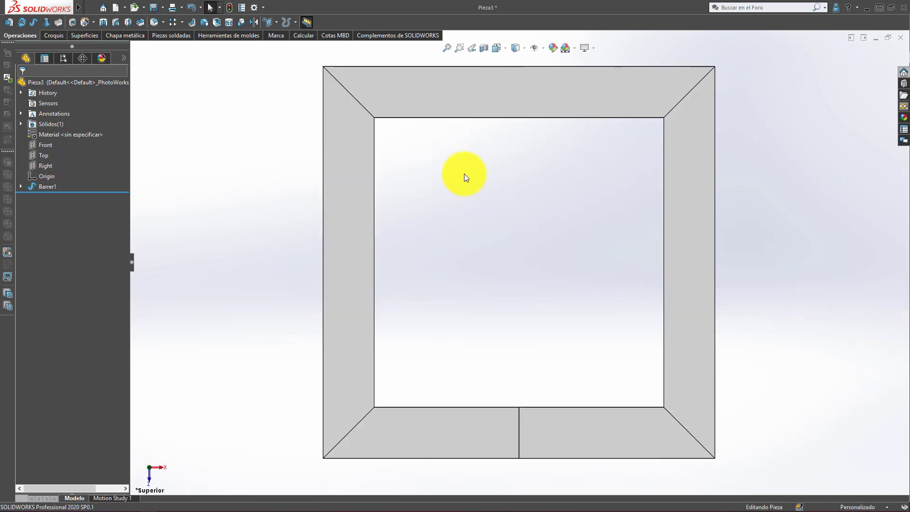
pyautogui.moveTo(475, 258)
pyautogui.mouseDown(button='middle')
pyautogui.moveTo(473, 173)
pyautogui.moveTo(537, 121)
pyautogui.moveTo(573, 136)
pyautogui.moveTo(469, 215)
pyautogui.moveTo(469, 304)
pyautogui.moveTo(454, 312)
pyautogui.moveTo(561, 254)
pyautogui.moveTo(540, 226)
pyautogui.moveTo(579, 219)
pyautogui.moveTo(491, 187)
pyautogui.moveTo(583, 246)
pyautogui.moveTo(522, 158)
pyautogui.moveTo(522, 262)
pyautogui.moveTo(489, 204)
pyautogui.mouseUp(button='middle')
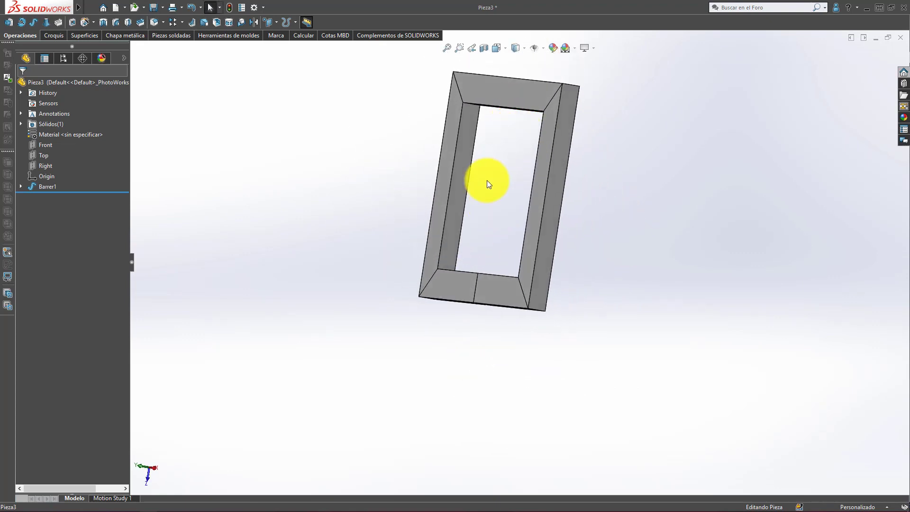
pyautogui.moveTo(479, 146)
pyautogui.mouseDown(button='middle')
pyautogui.moveTo(524, 101)
pyautogui.moveTo(451, 183)
pyautogui.moveTo(507, 185)
pyautogui.moveTo(512, 130)
pyautogui.moveTo(531, 98)
pyautogui.moveTo(567, 71)
pyautogui.moveTo(616, 75)
pyautogui.moveTo(592, 90)
pyautogui.moveTo(596, 99)
pyautogui.mouseUp(button='middle')
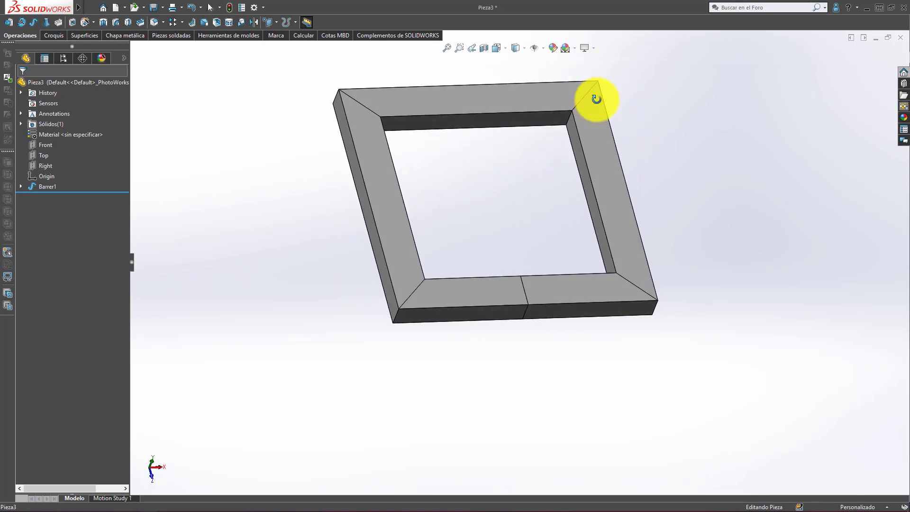
pyautogui.press('Escape')
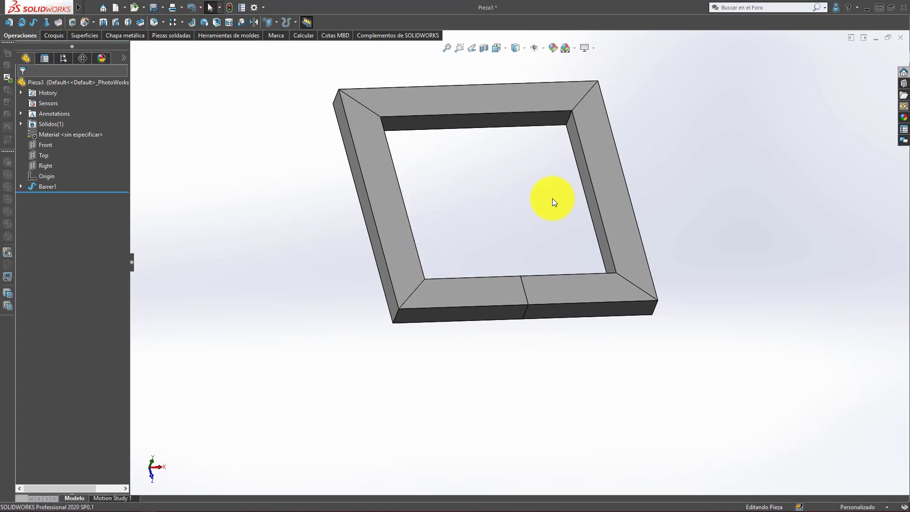
pyautogui.moveTo(552, 198)
pyautogui.mouseDown(button='middle')
pyautogui.moveTo(548, 159)
pyautogui.moveTo(607, 126)
pyautogui.moveTo(547, 139)
pyautogui.moveTo(583, 195)
pyautogui.moveTo(544, 270)
pyautogui.moveTo(493, 240)
pyautogui.mouseUp(button='middle')
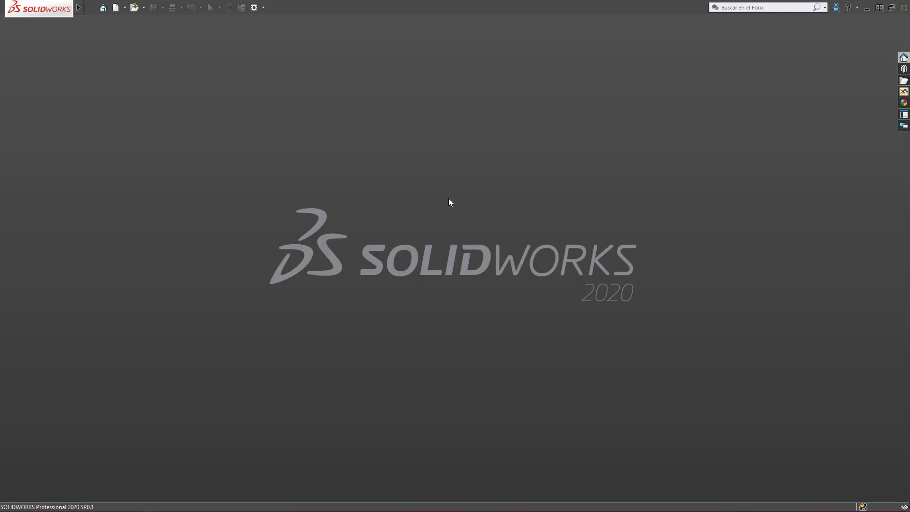